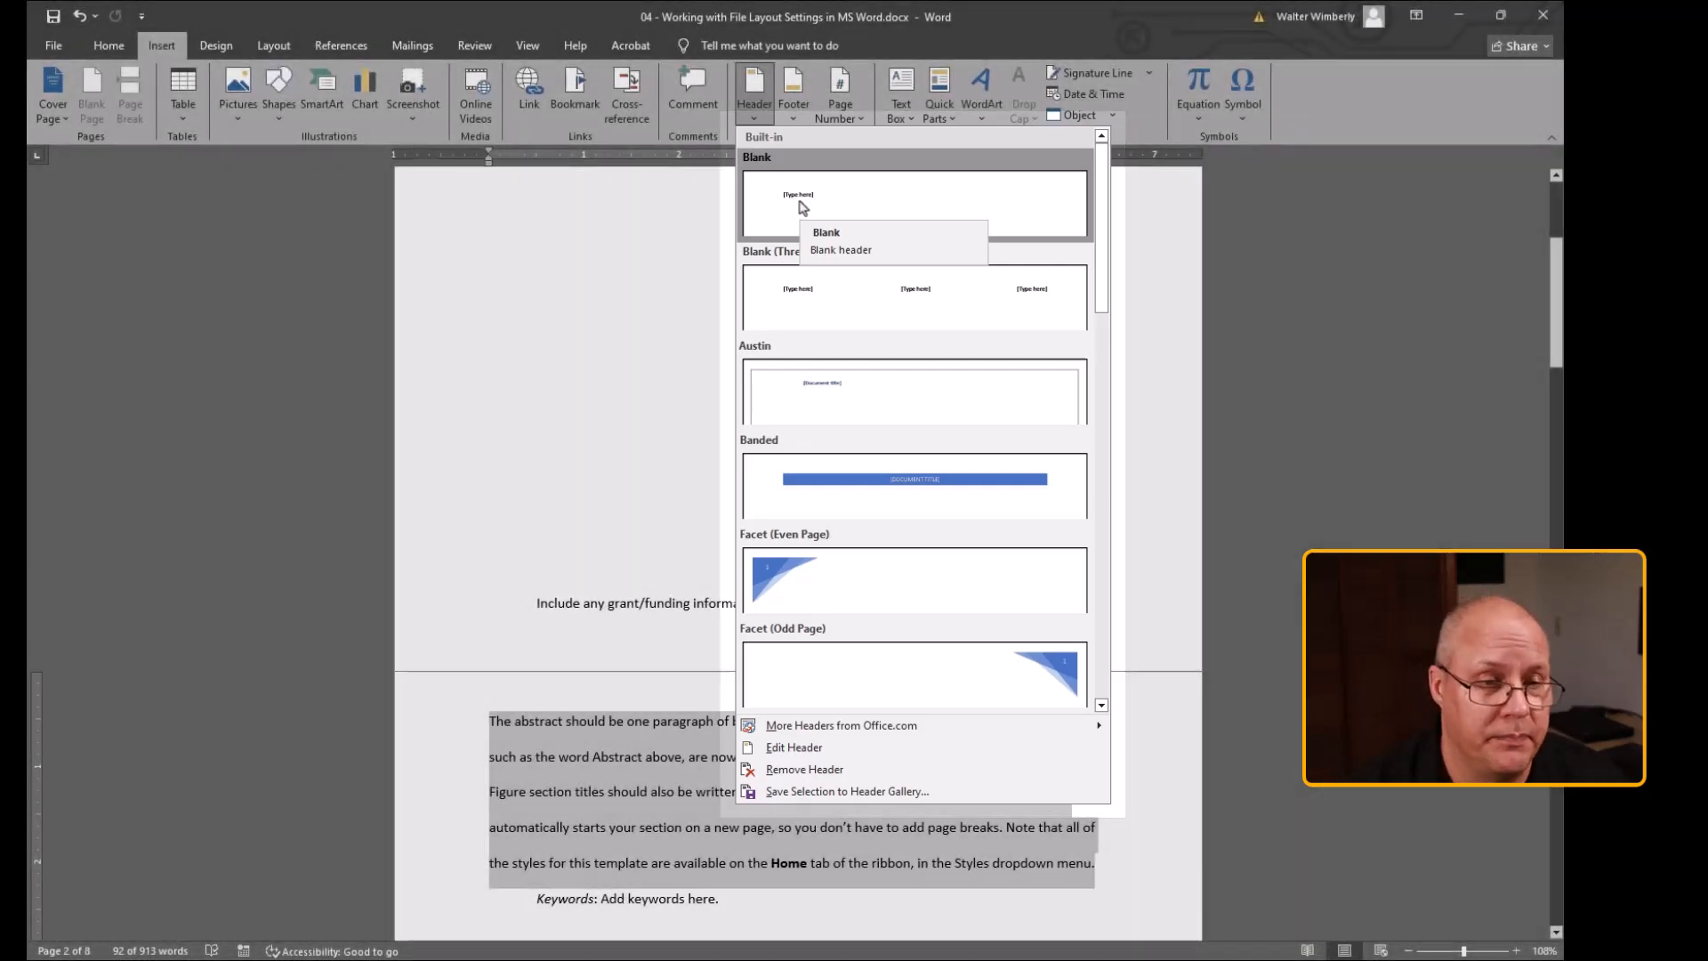
Insert a Blank header and enter the text "Using Headers and Footers in MS Word"
left_click(803, 205)
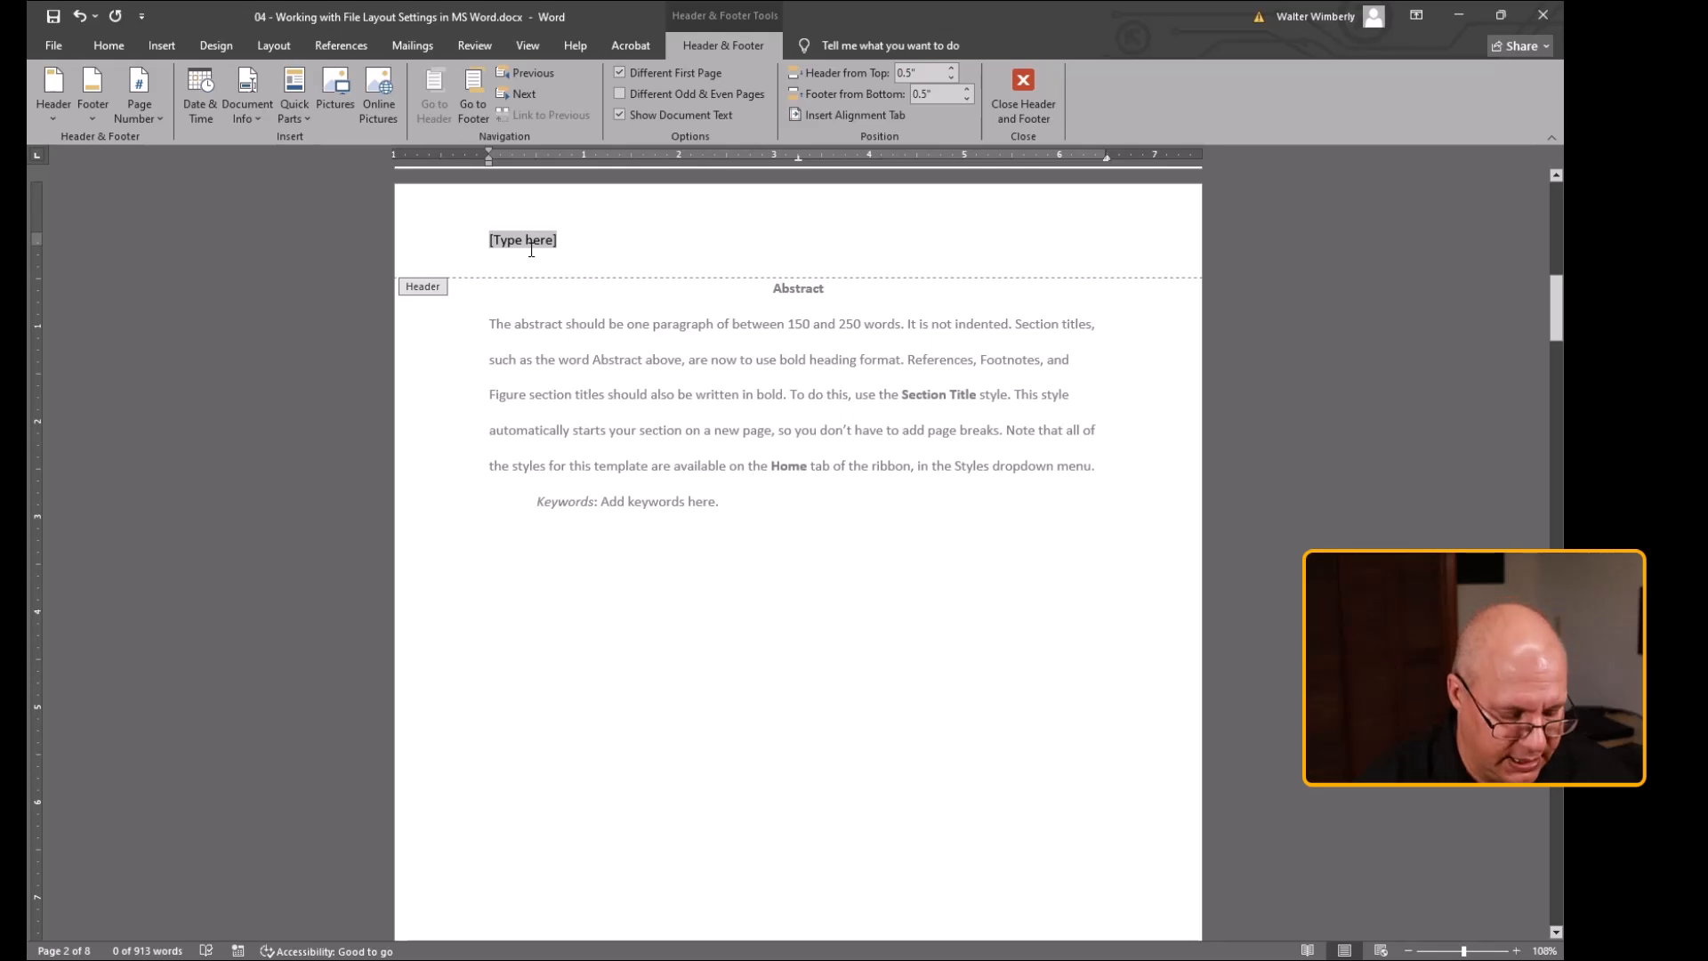
type("Using ")
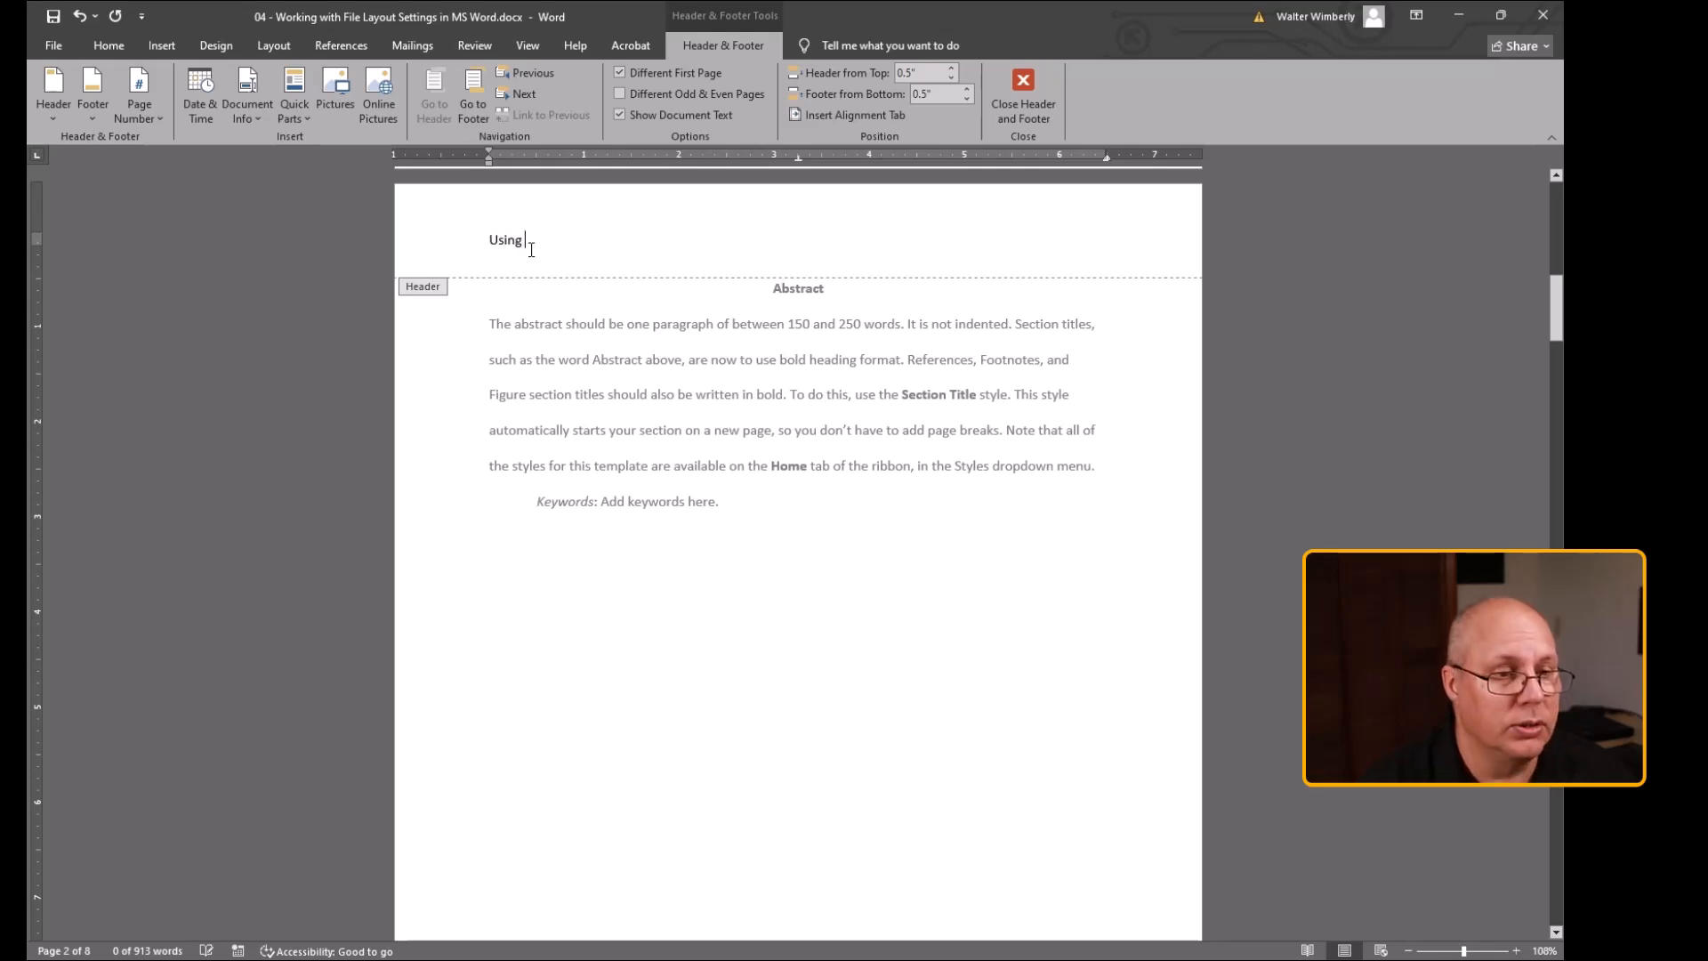
type("Headers and Fo")
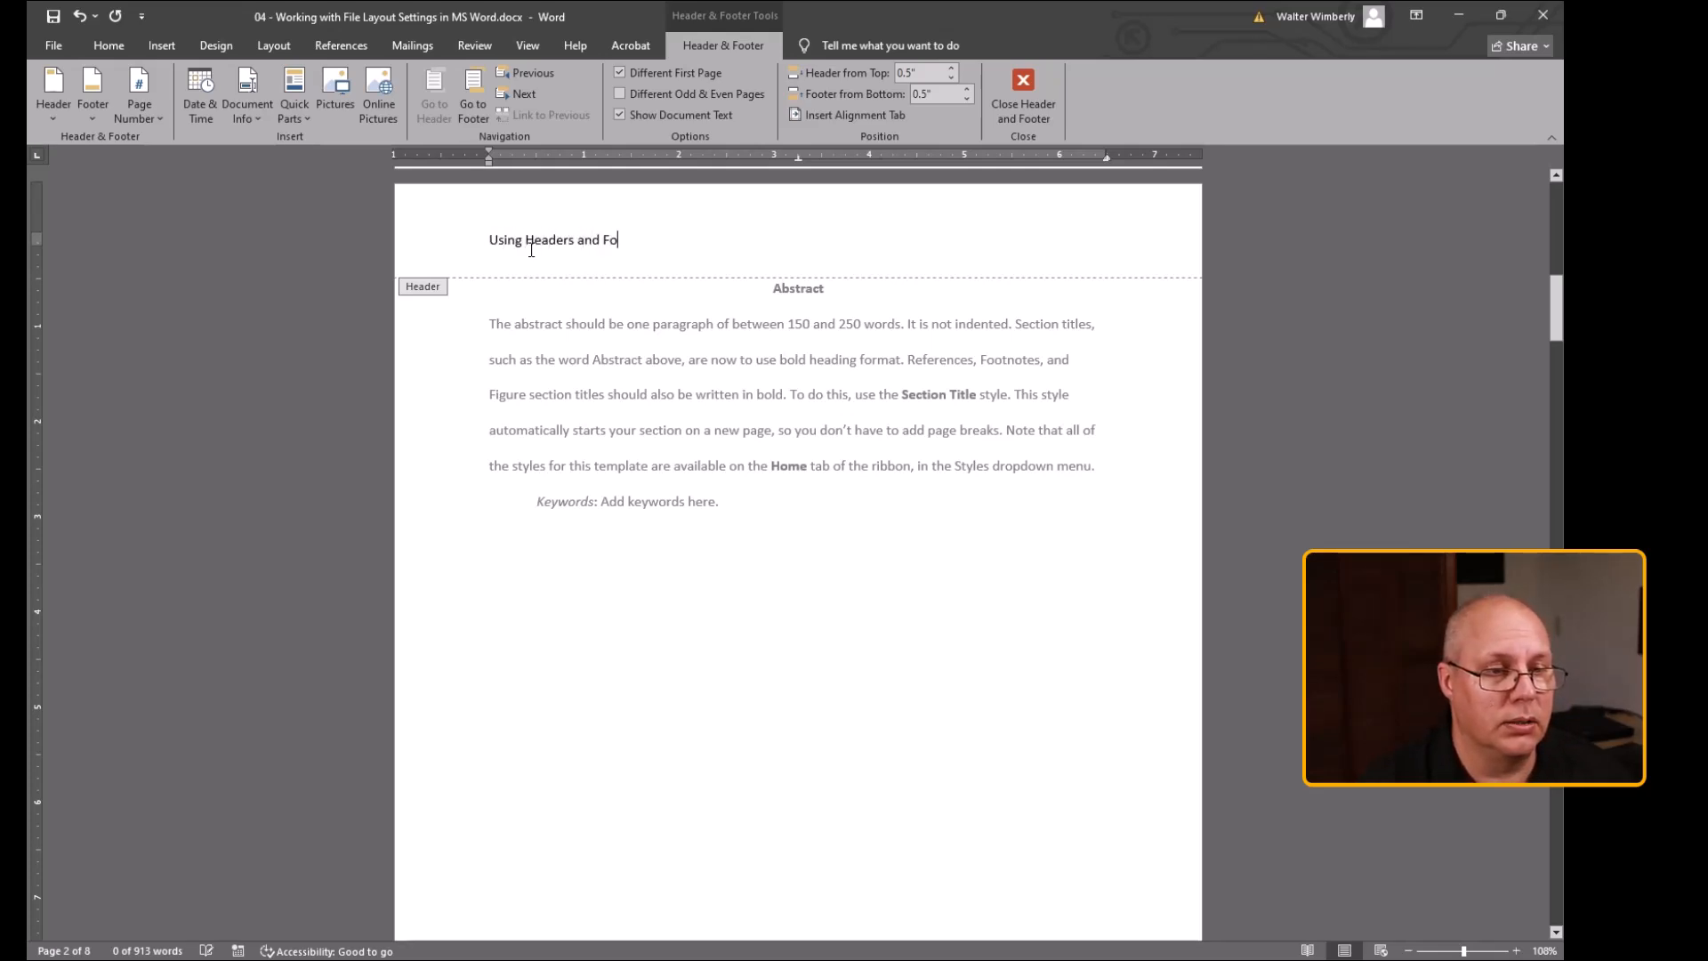
type("oters in MS Word")
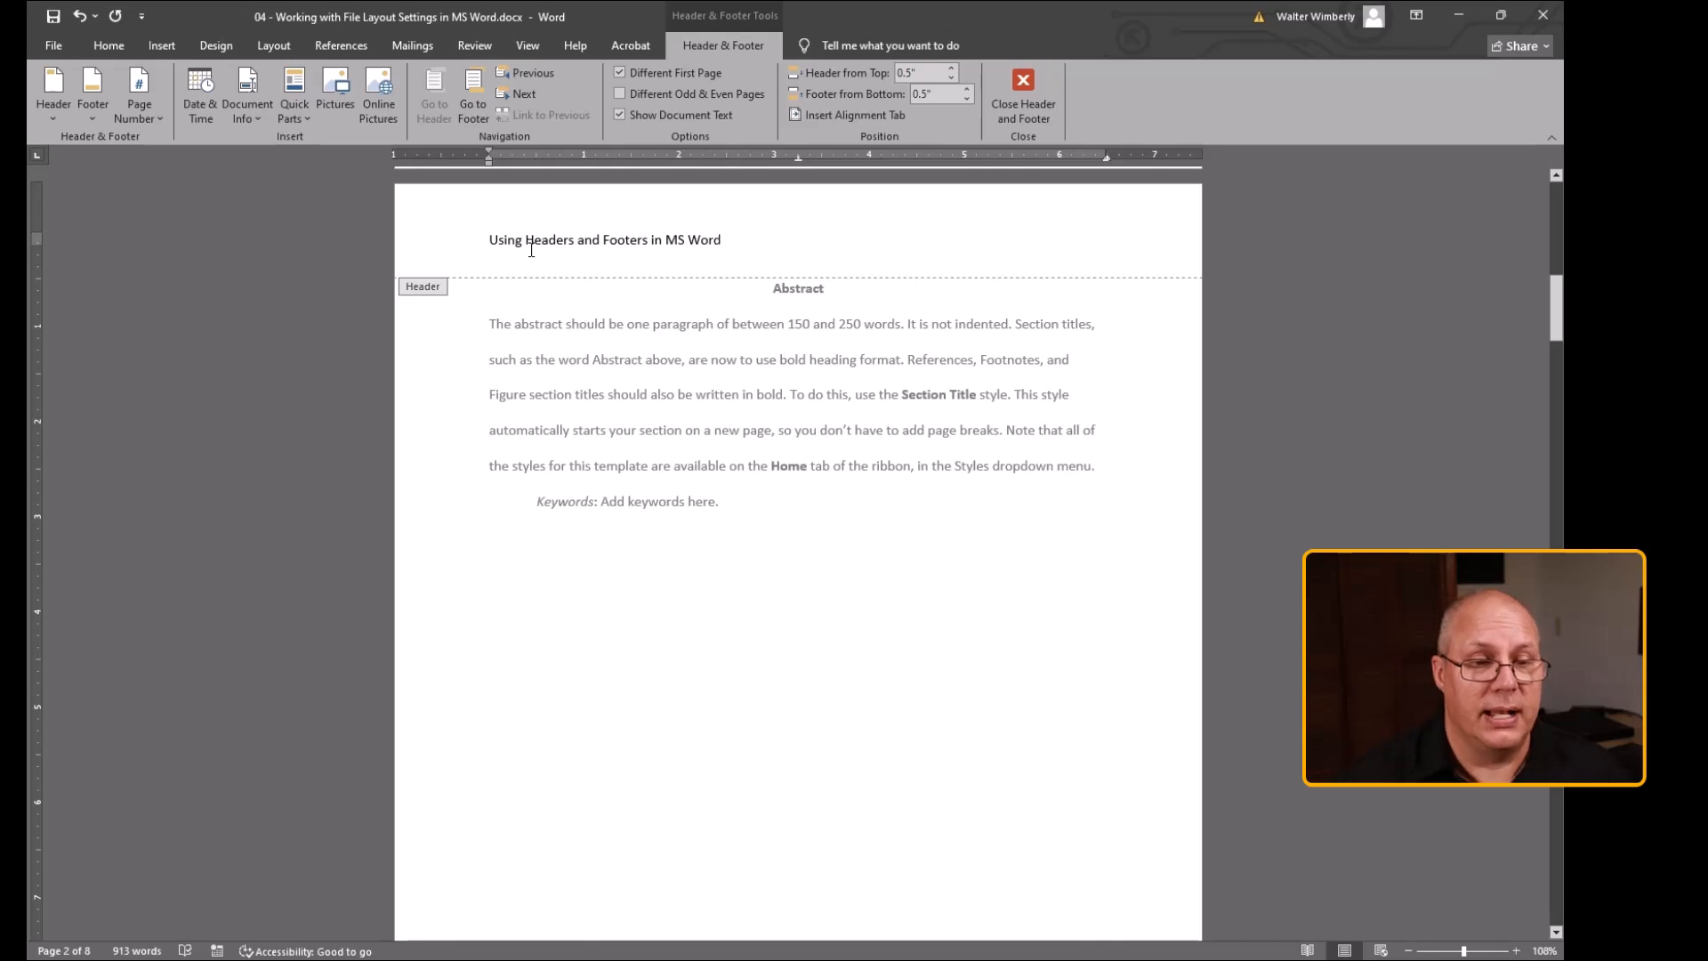
Scroll through the following pages to review the header on each page
scroll(579, 499, "down", 8)
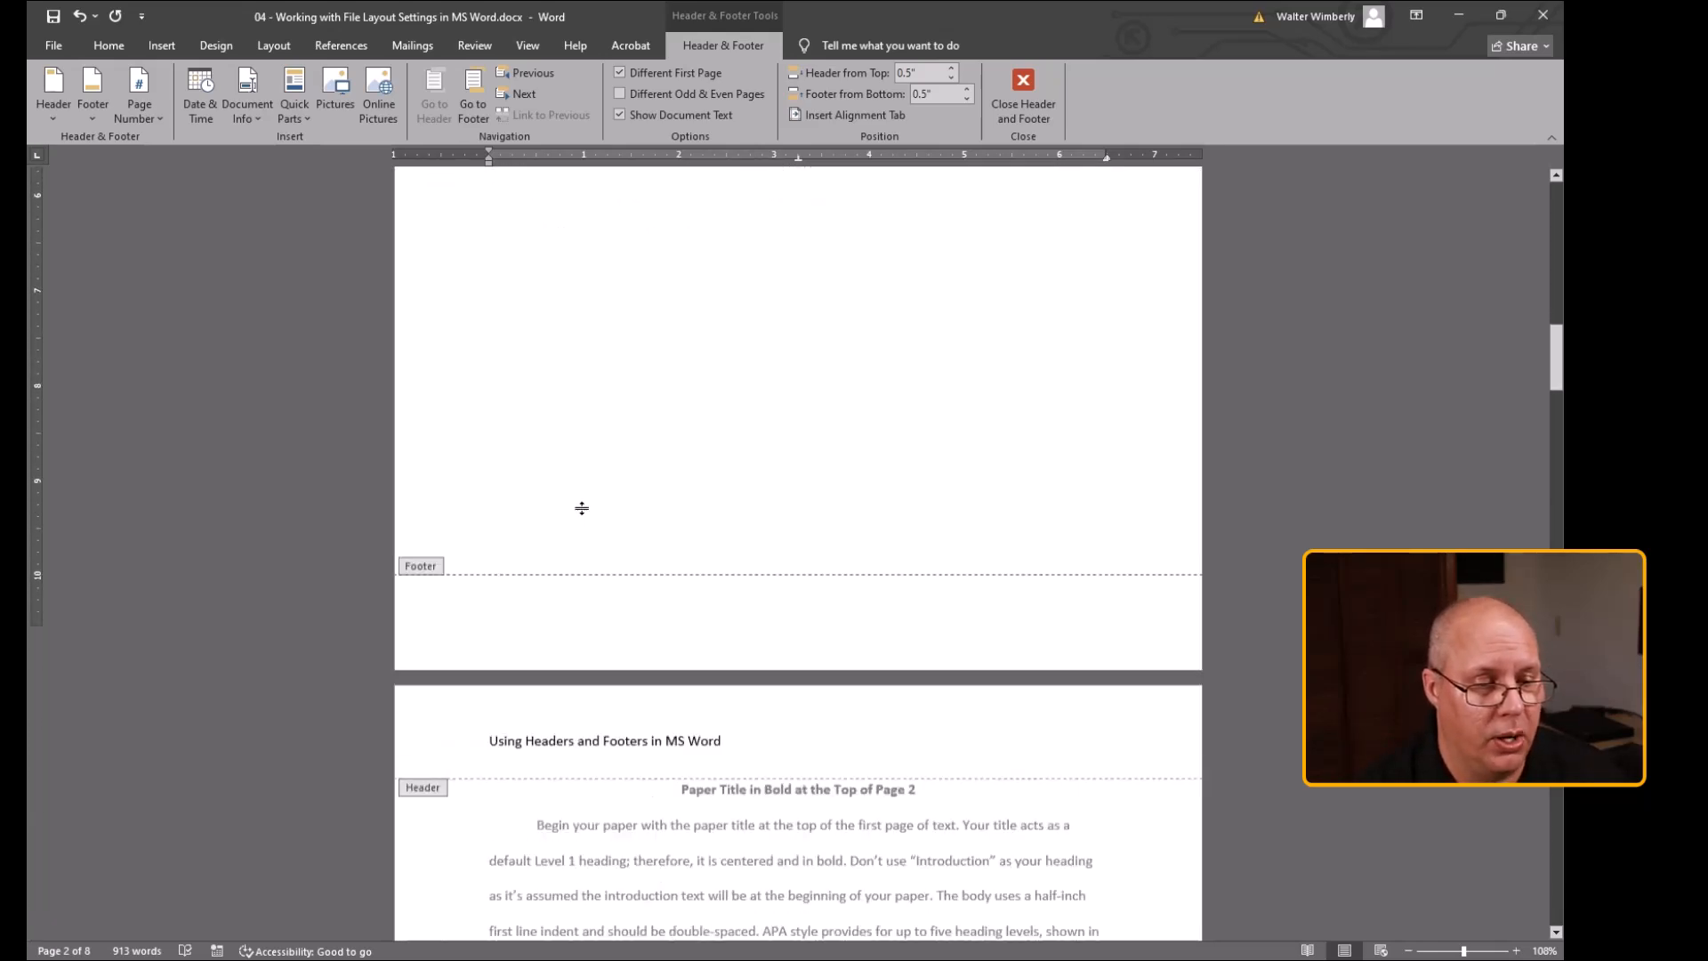
scroll(587, 513, "down", 3)
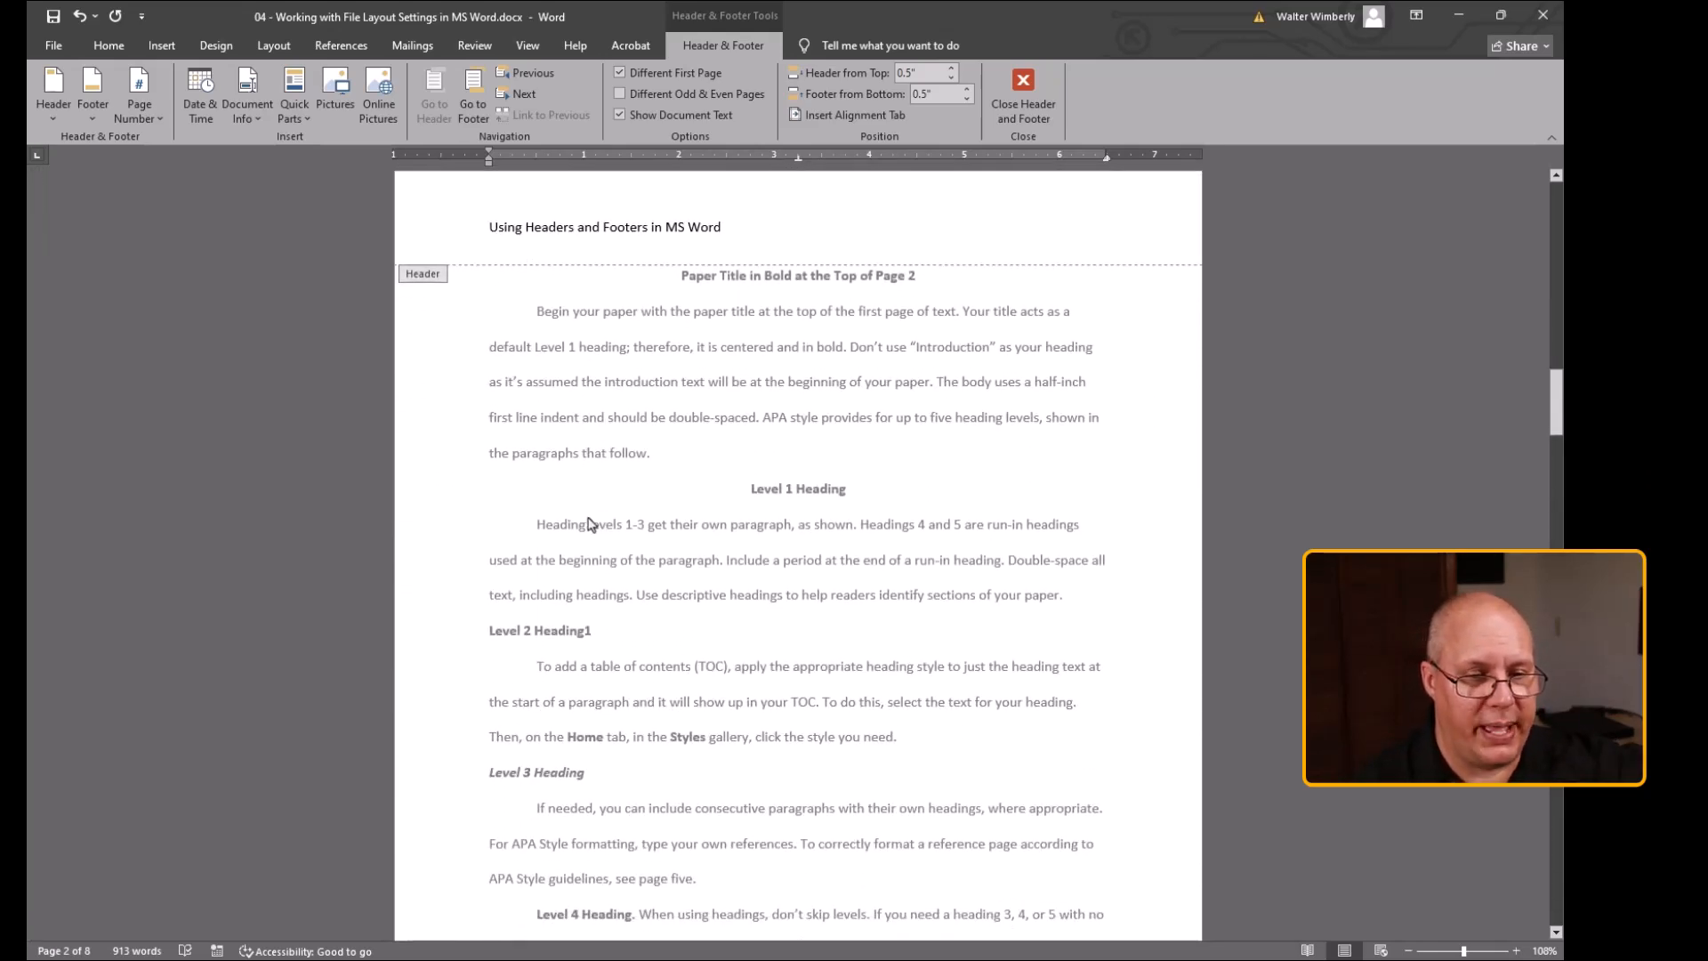
scroll(590, 522, "up", 4)
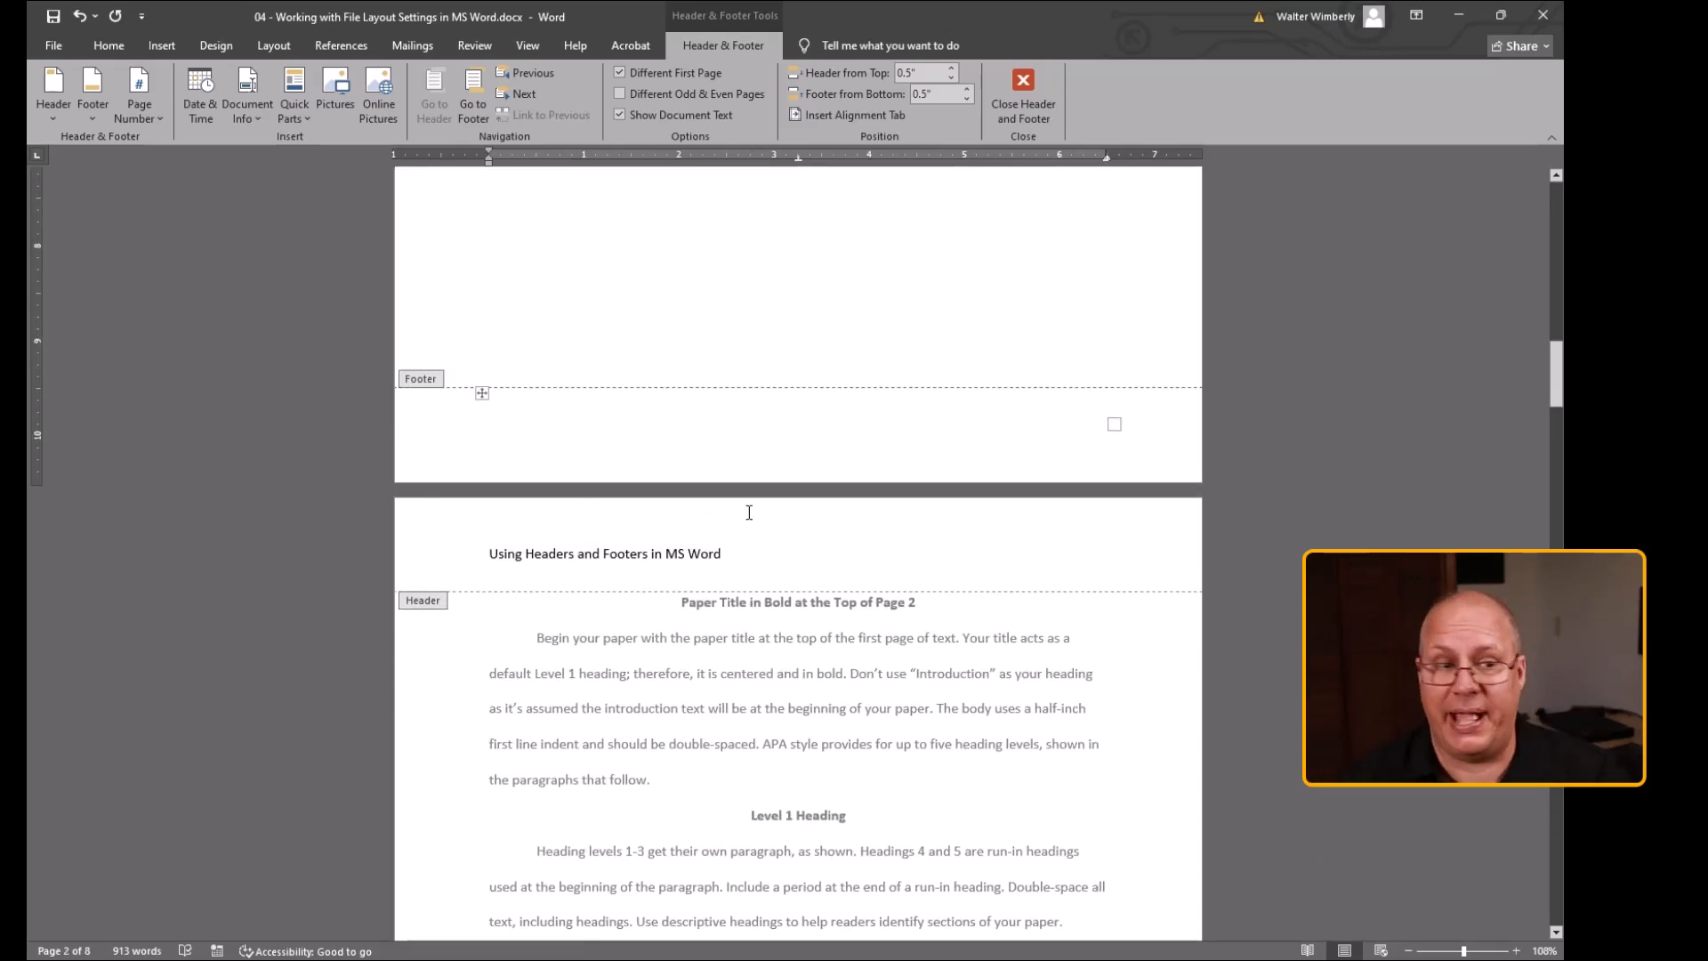
scroll(749, 512, "up", 8)
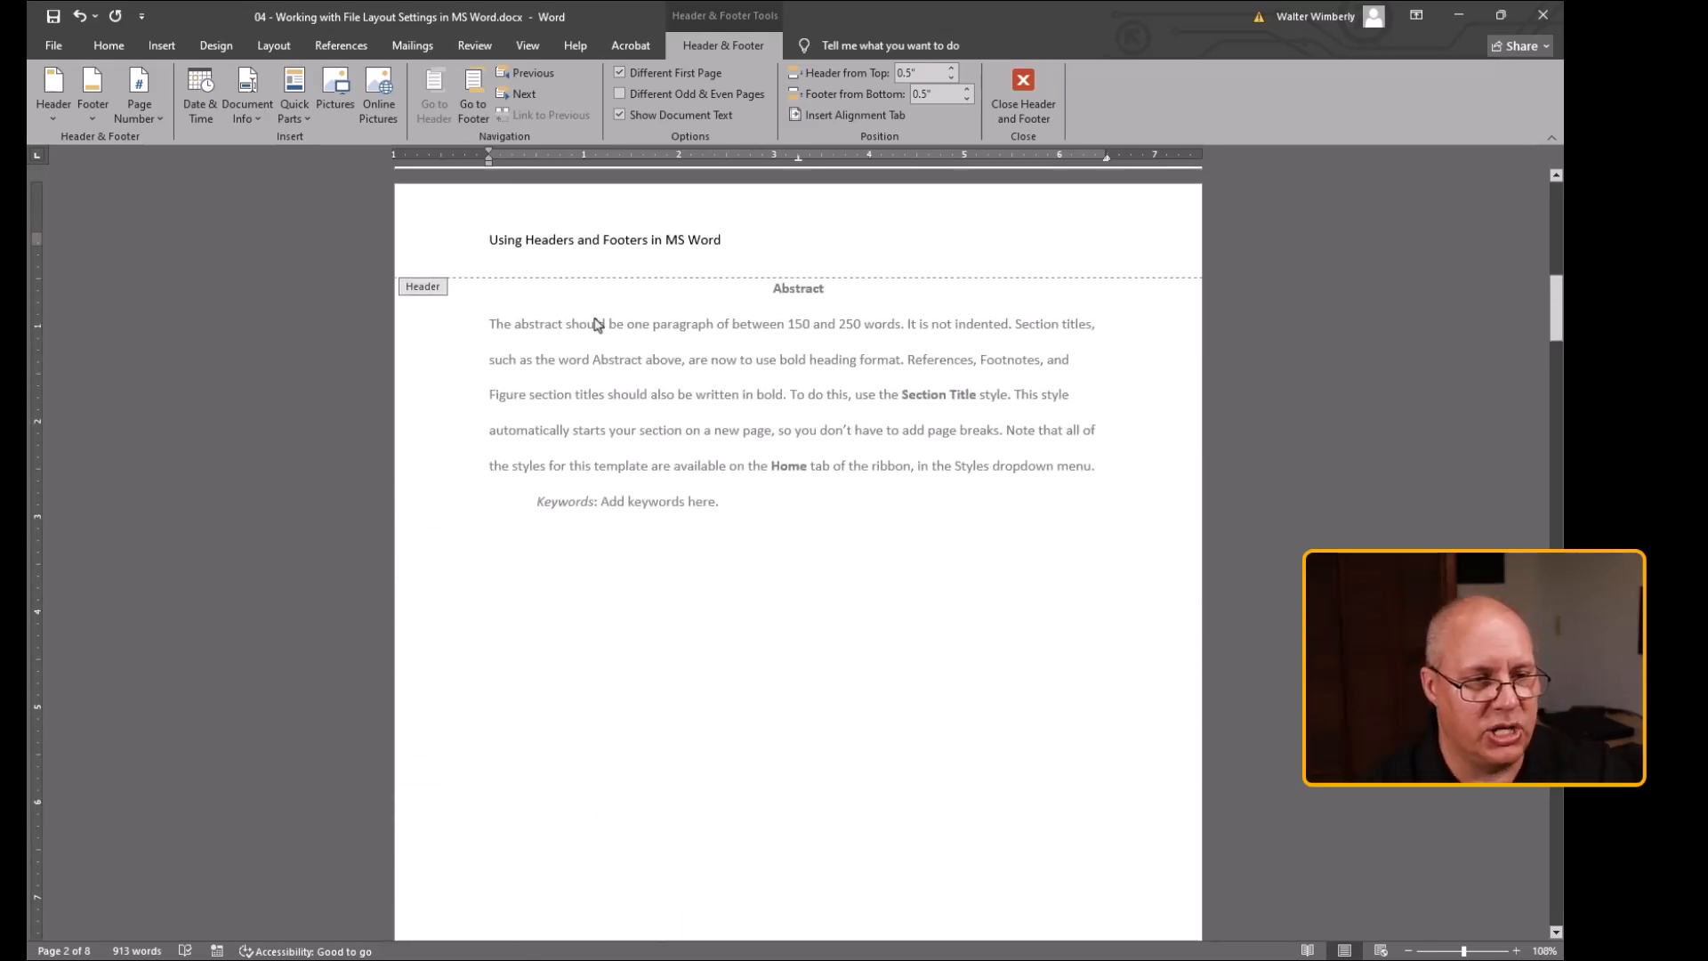
scroll(746, 688, "down", 6)
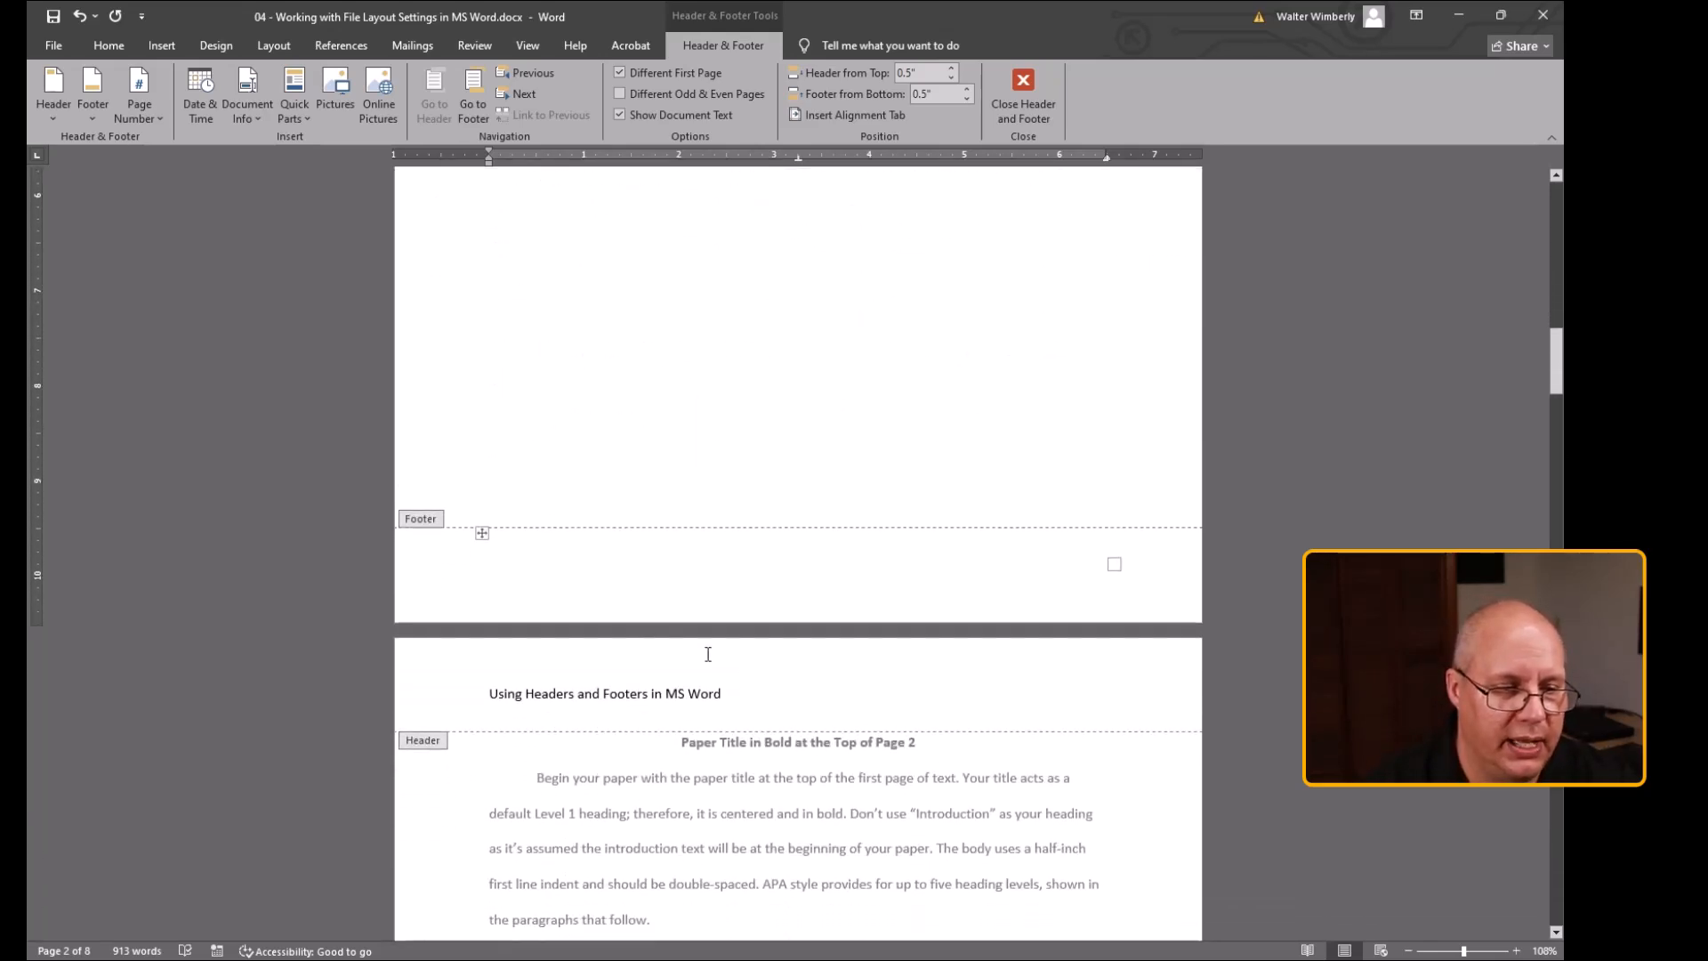
scroll(555, 588, "up", 1)
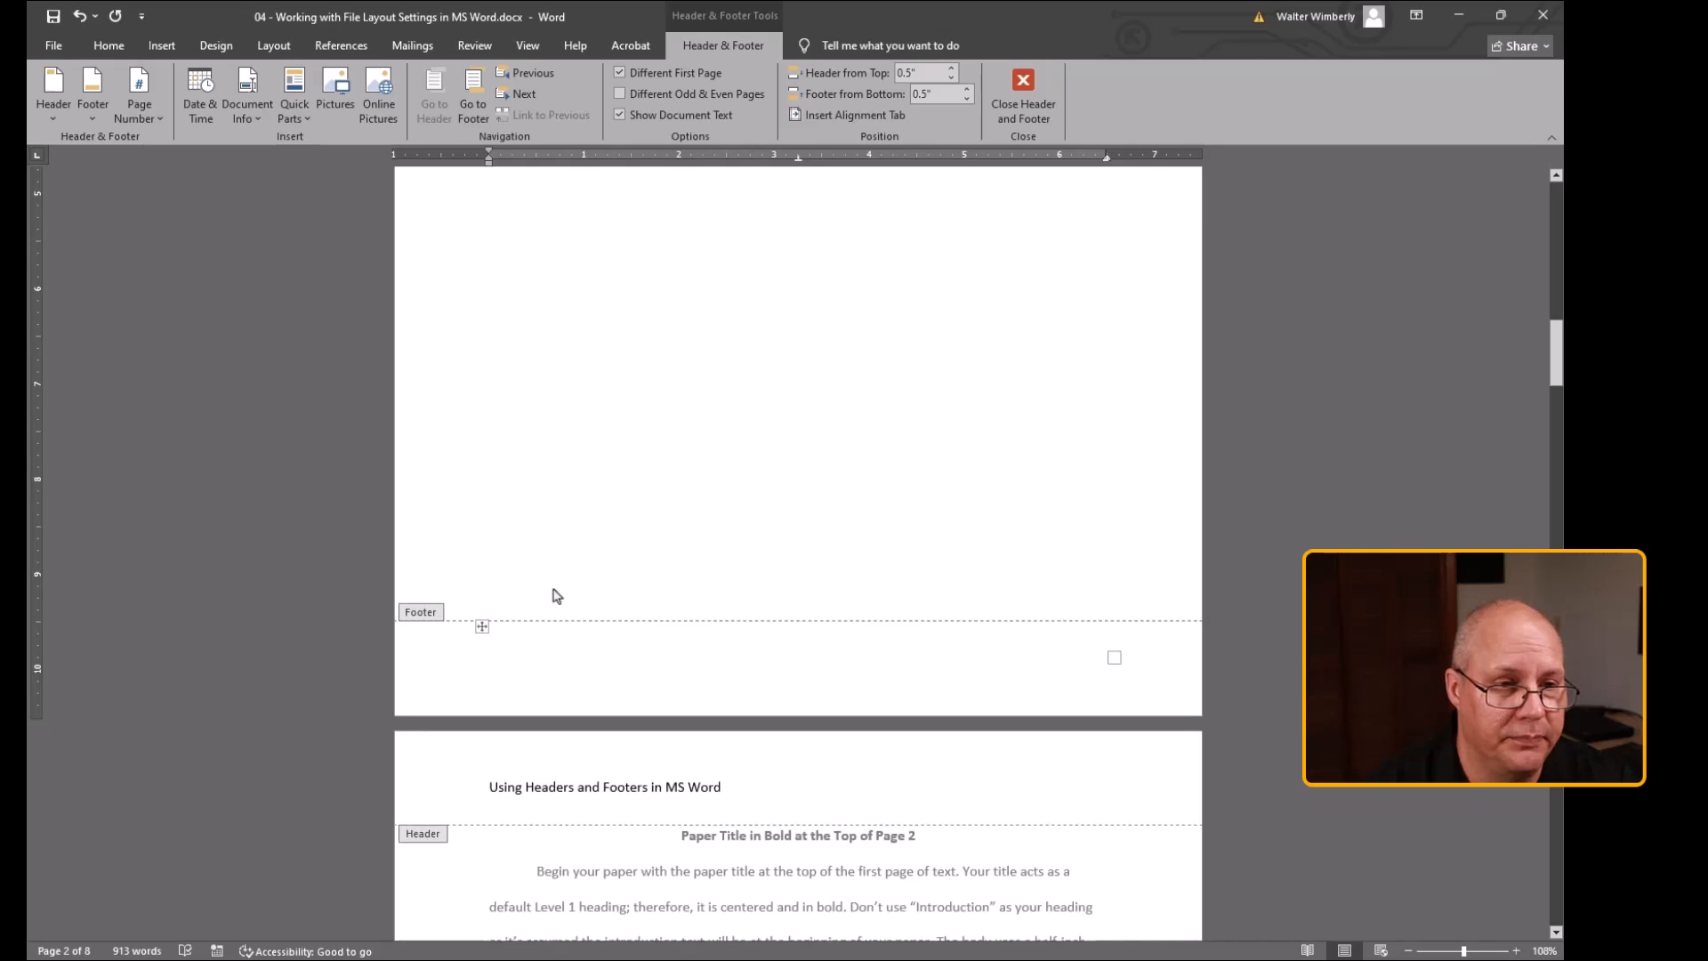
left_click(734, 876)
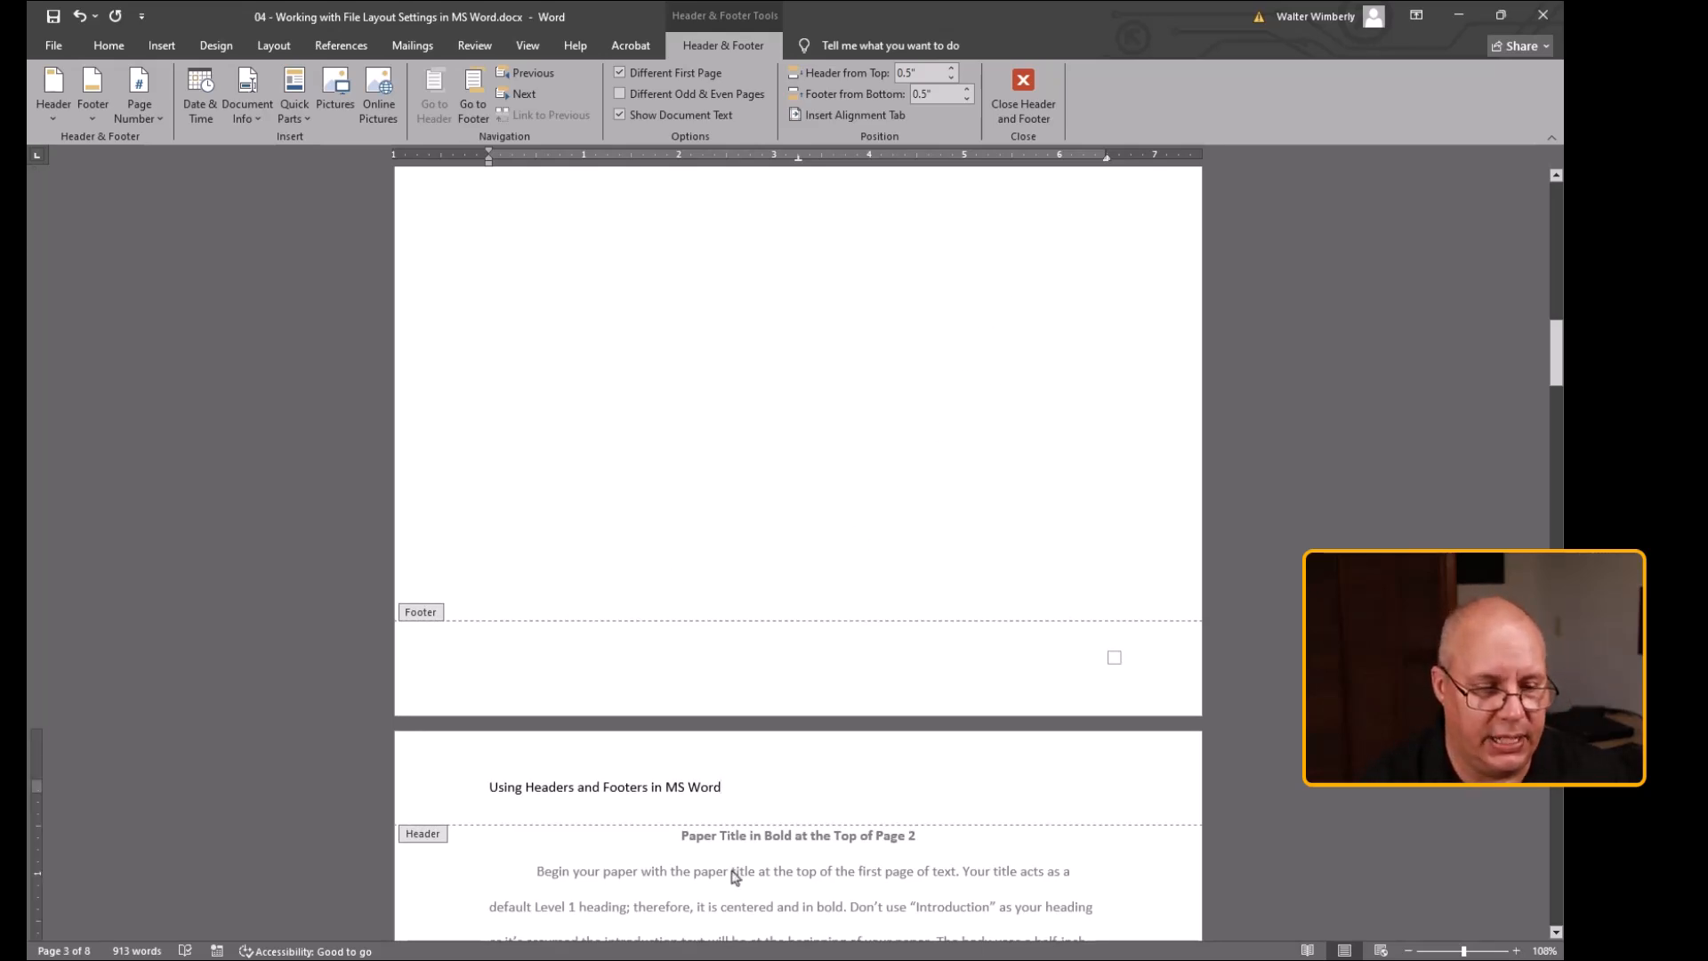
scroll(735, 876, "down", 2)
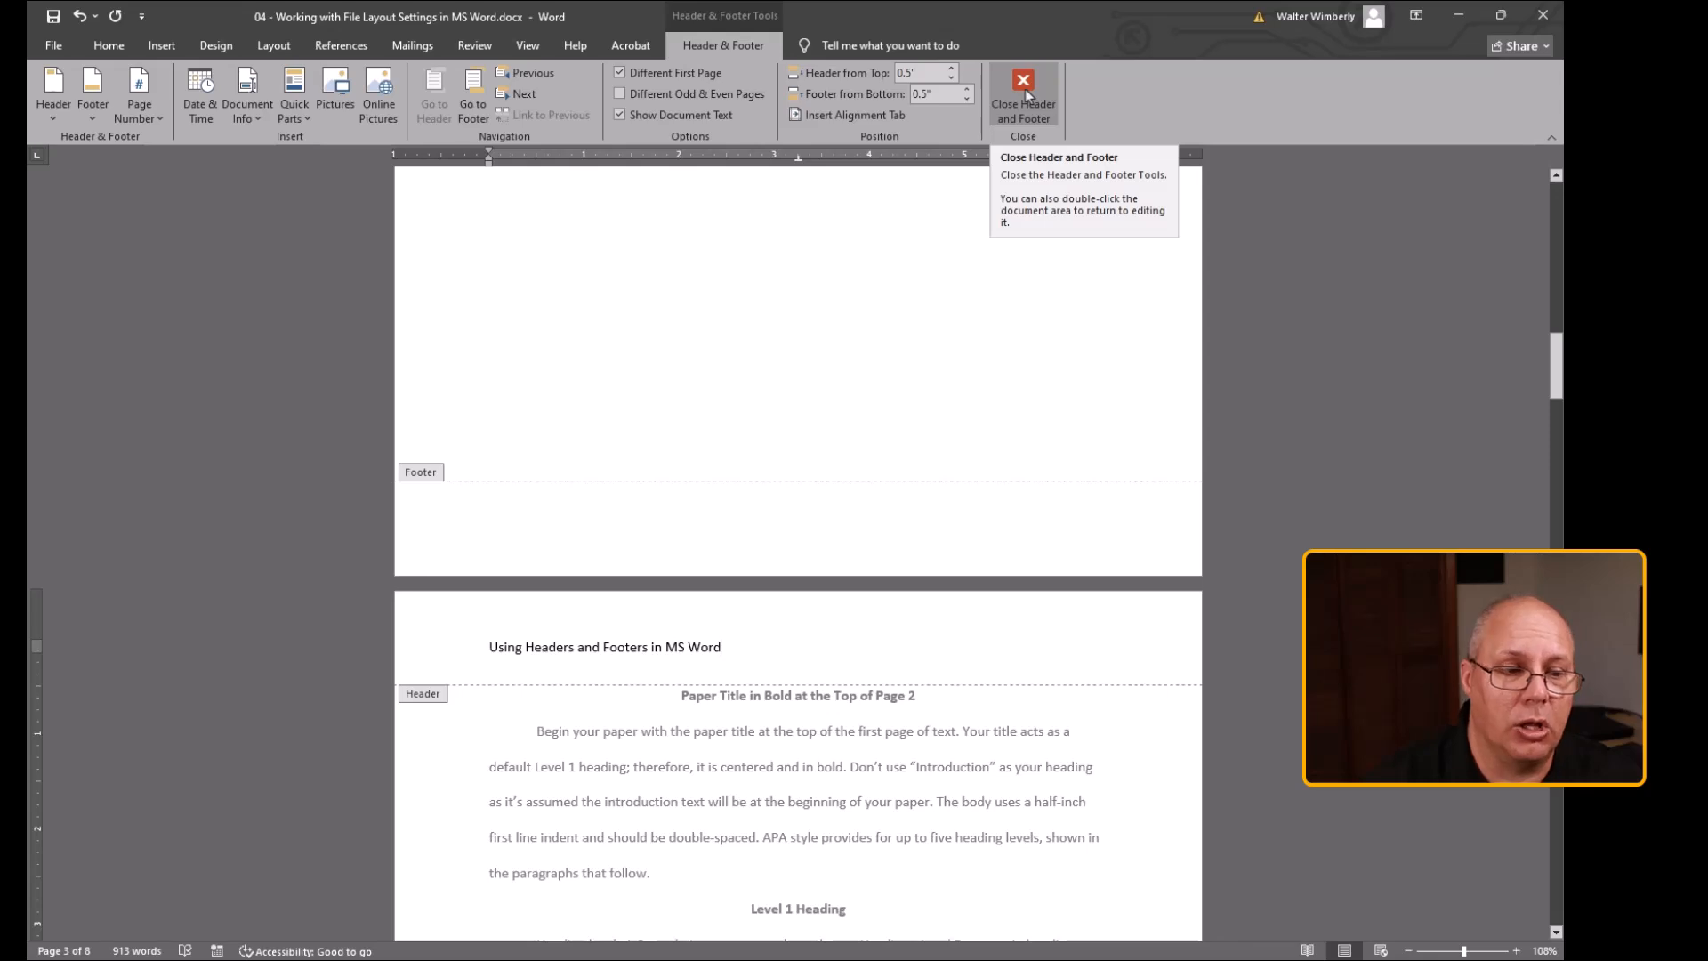
Close header and footer editing to preview the header, then reopen the header on the next page
left_click(1024, 94)
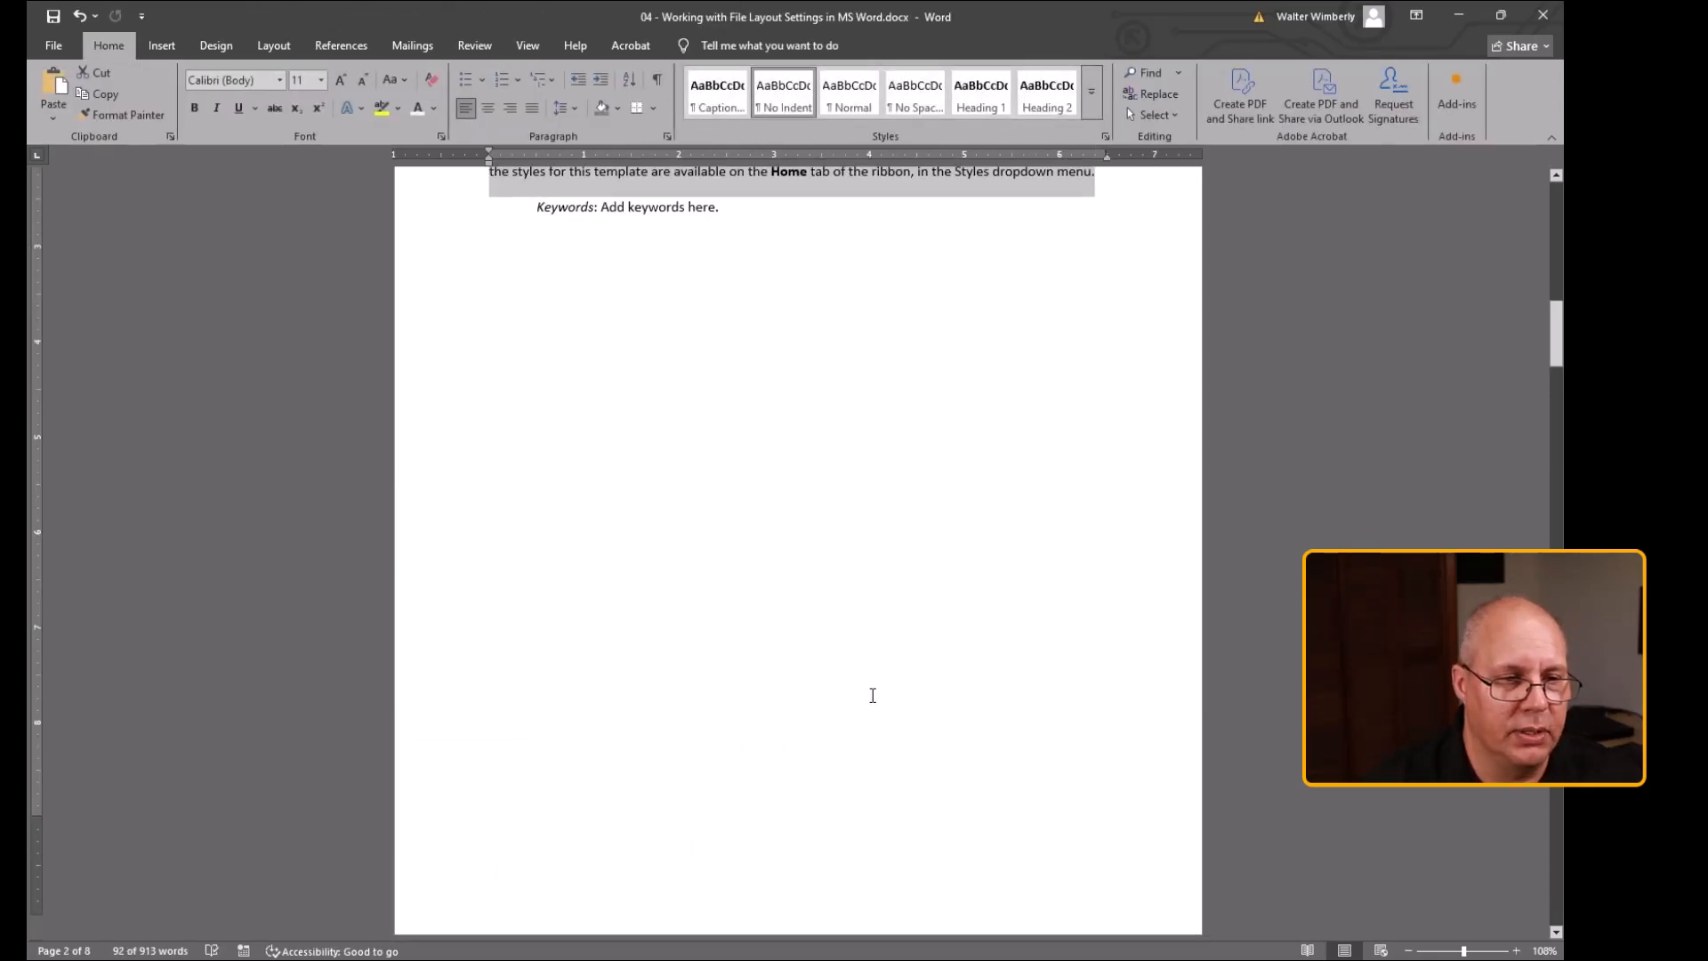
scroll(883, 669, "down", 5)
scroll(873, 694, "down", 1)
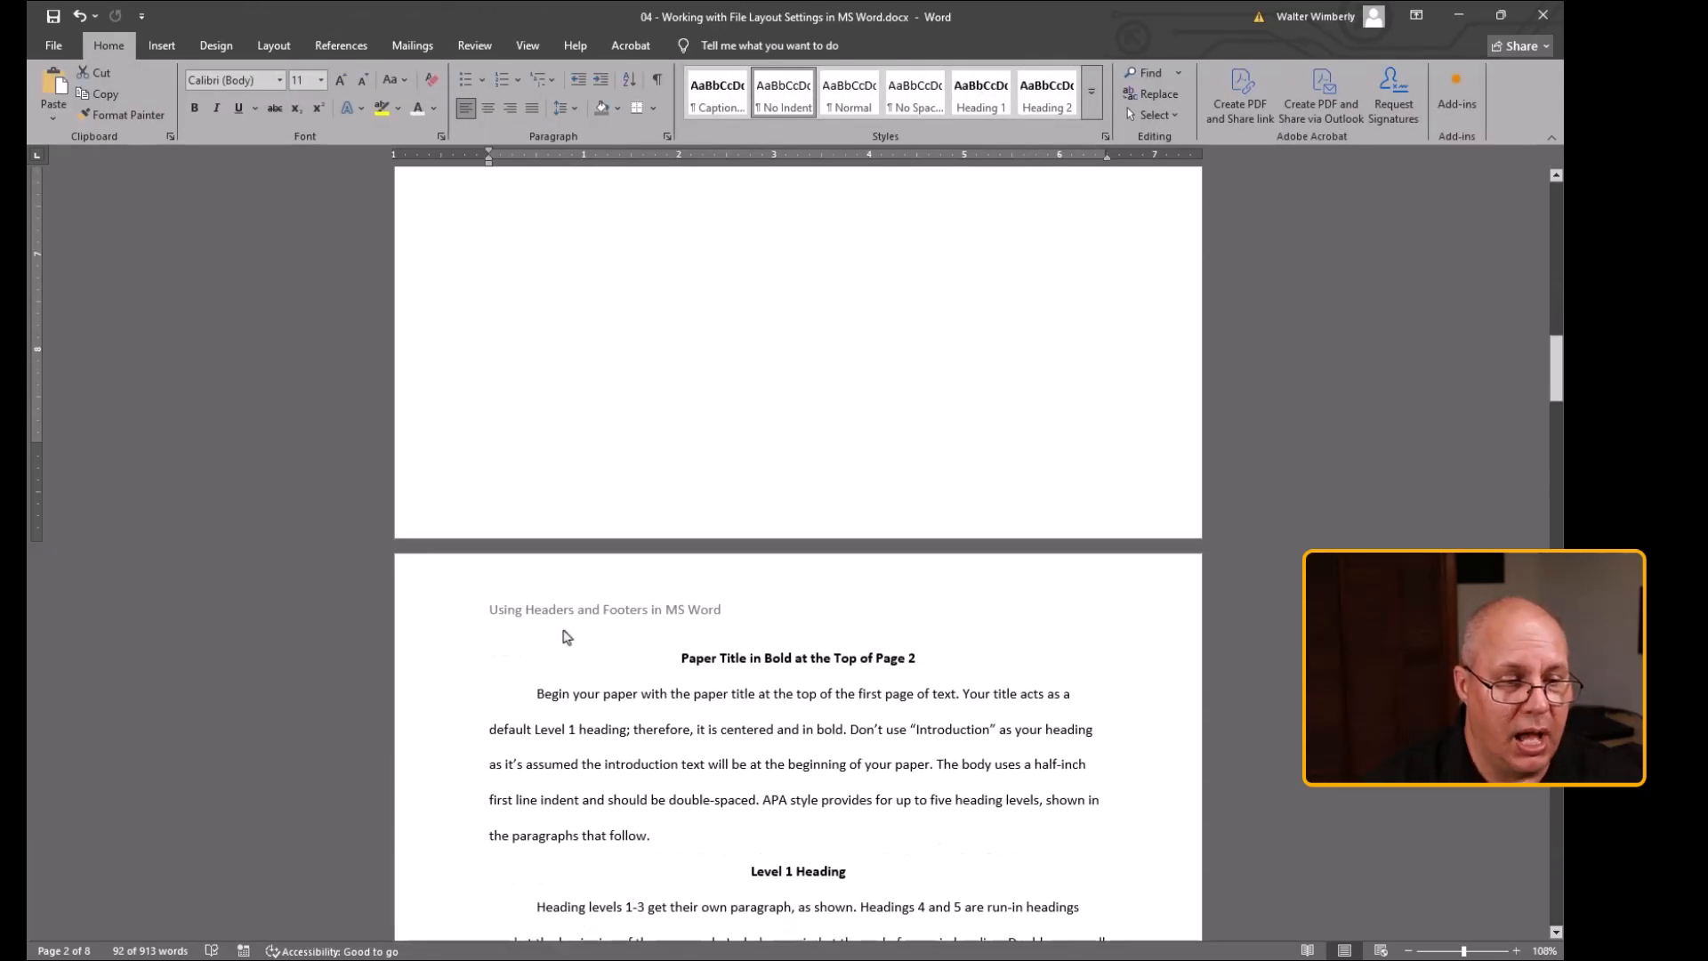
double_click(672, 613)
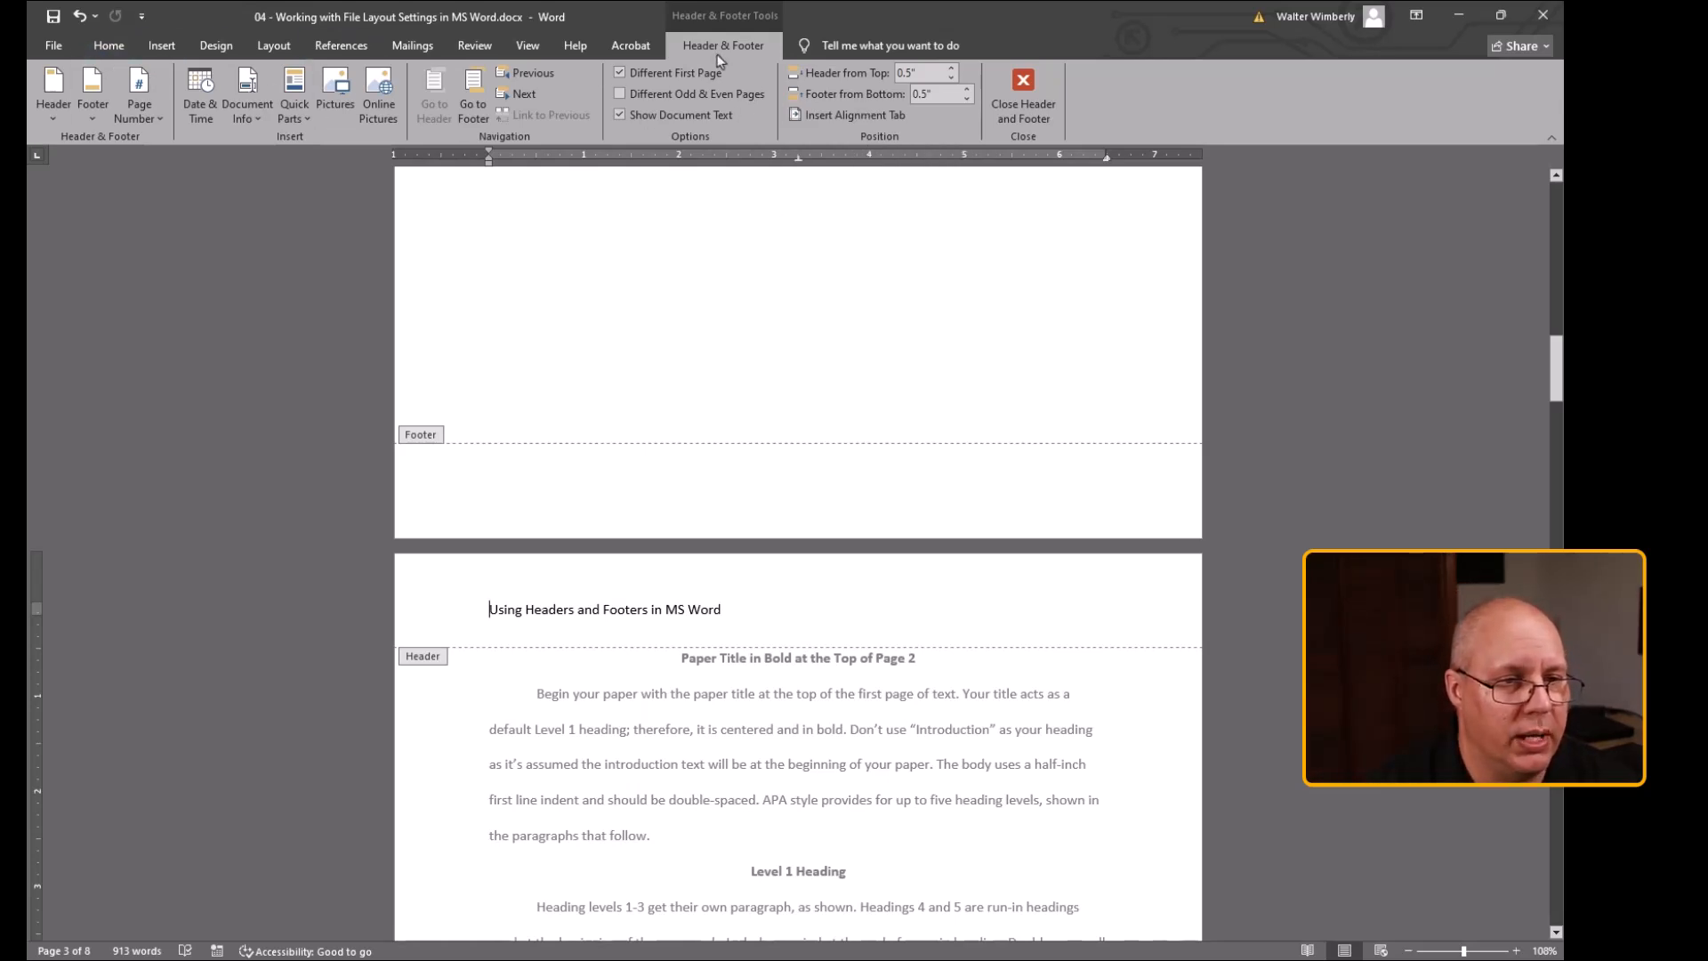
Insert a Bold Numbers 3 page number at the bottom of the page
left_click(100, 121)
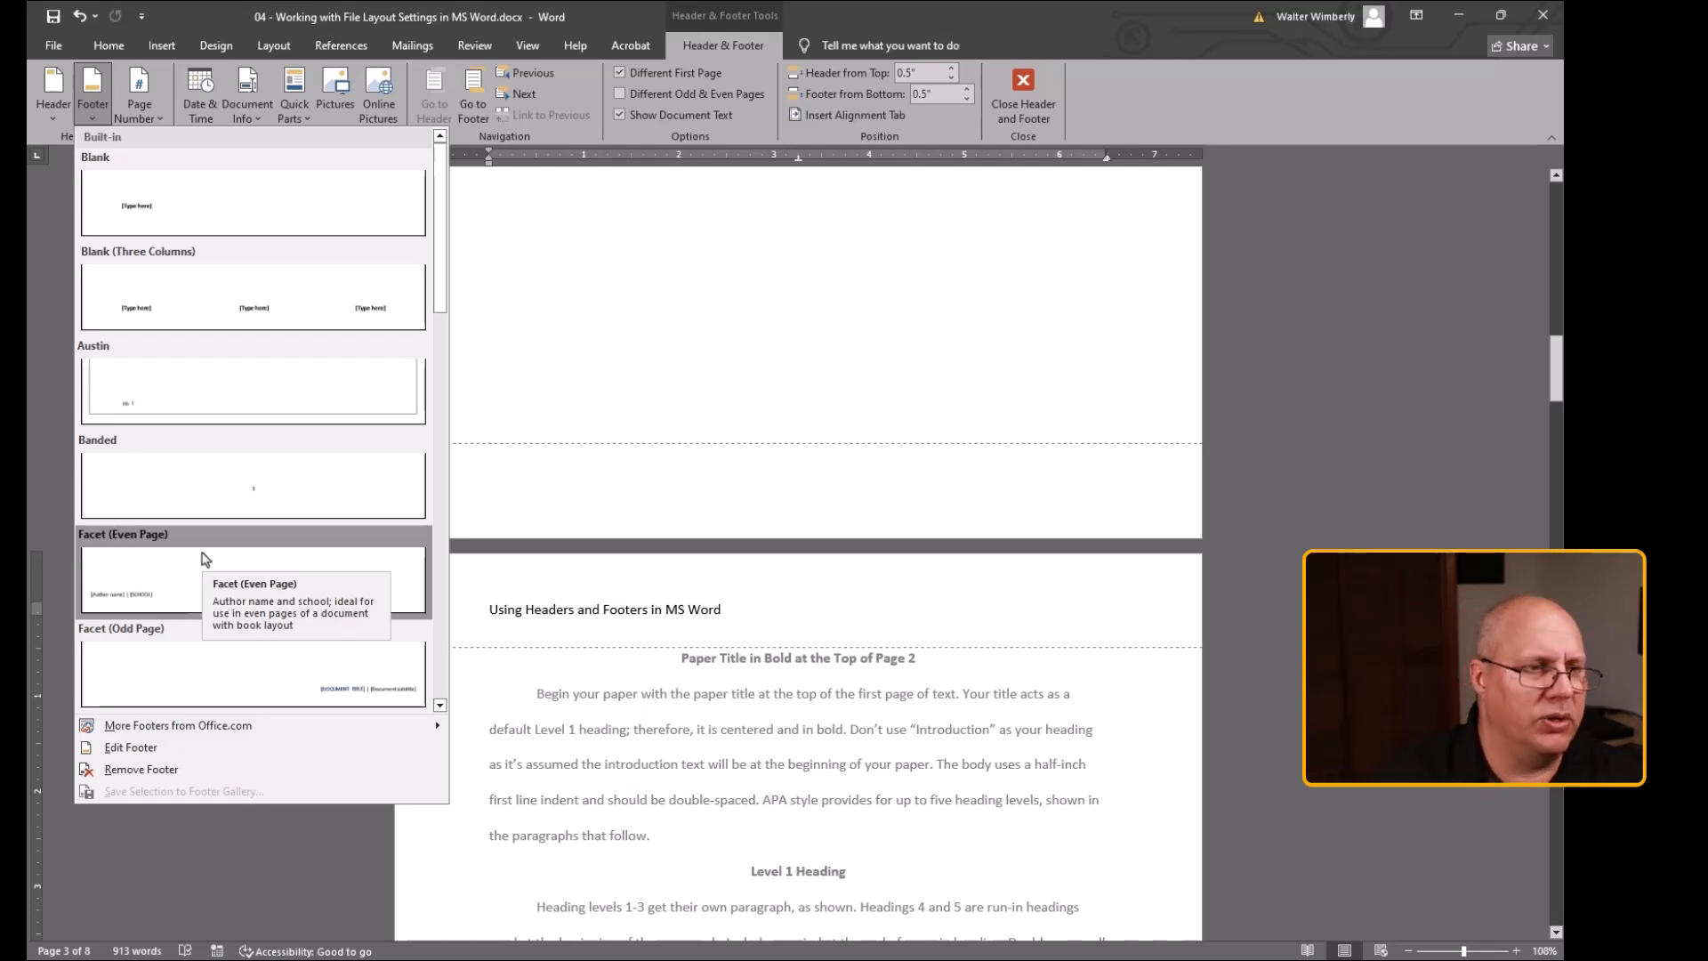
left_click(150, 122)
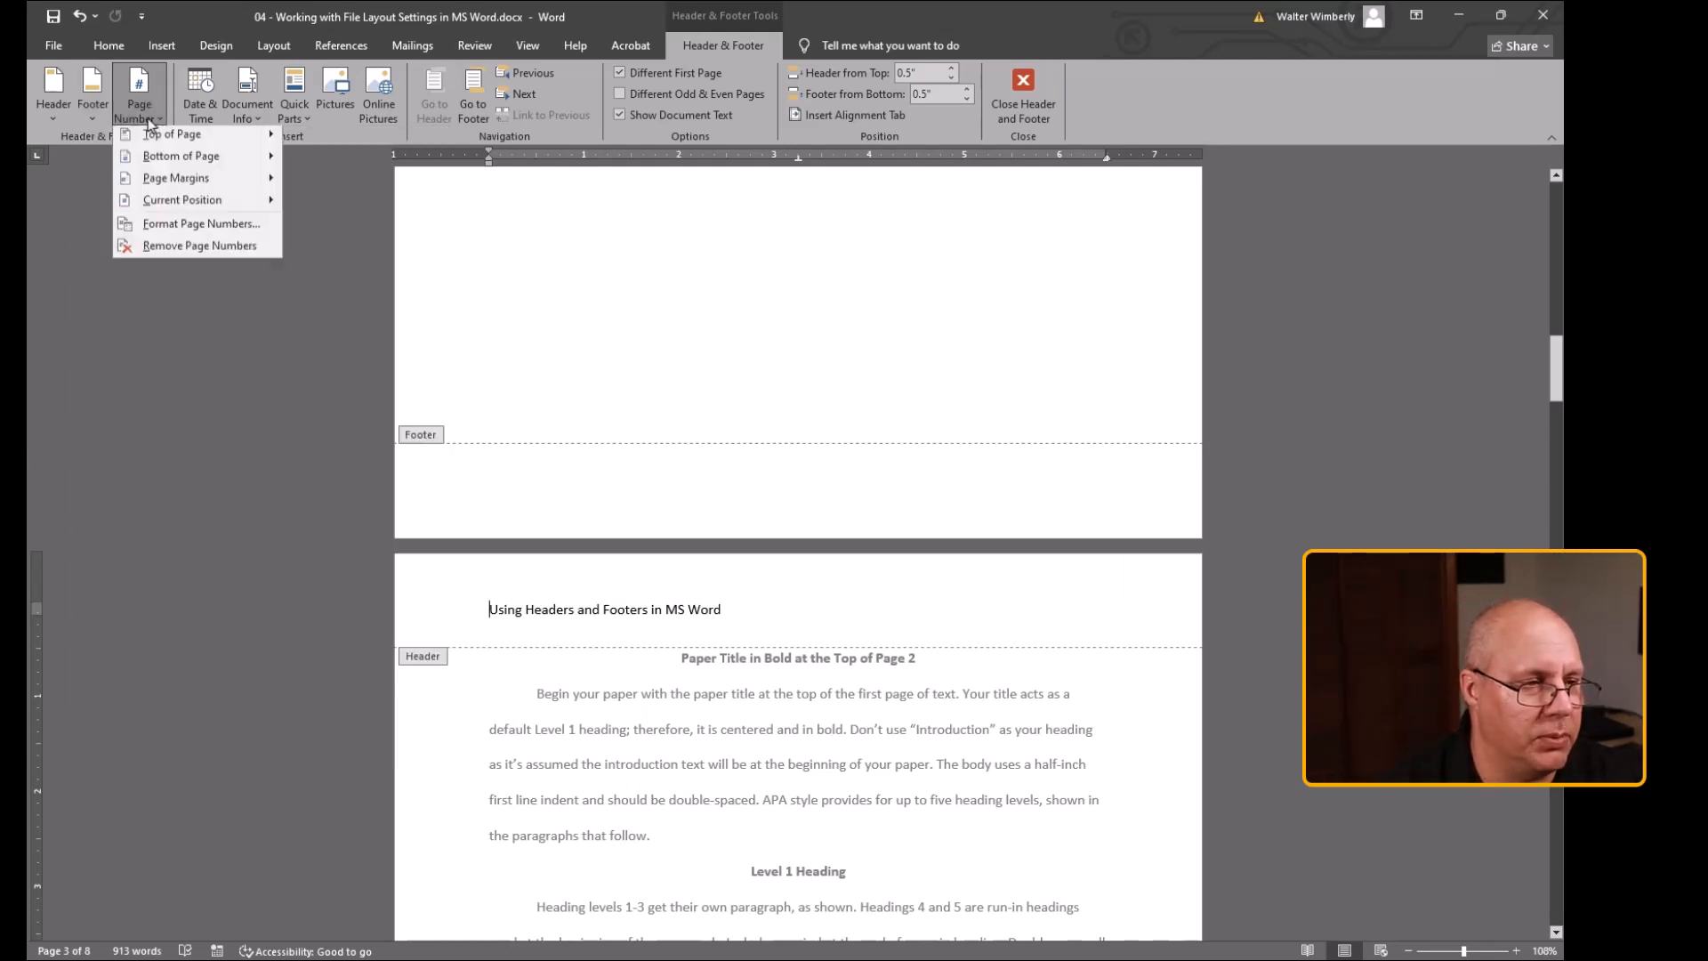
left_click(145, 118)
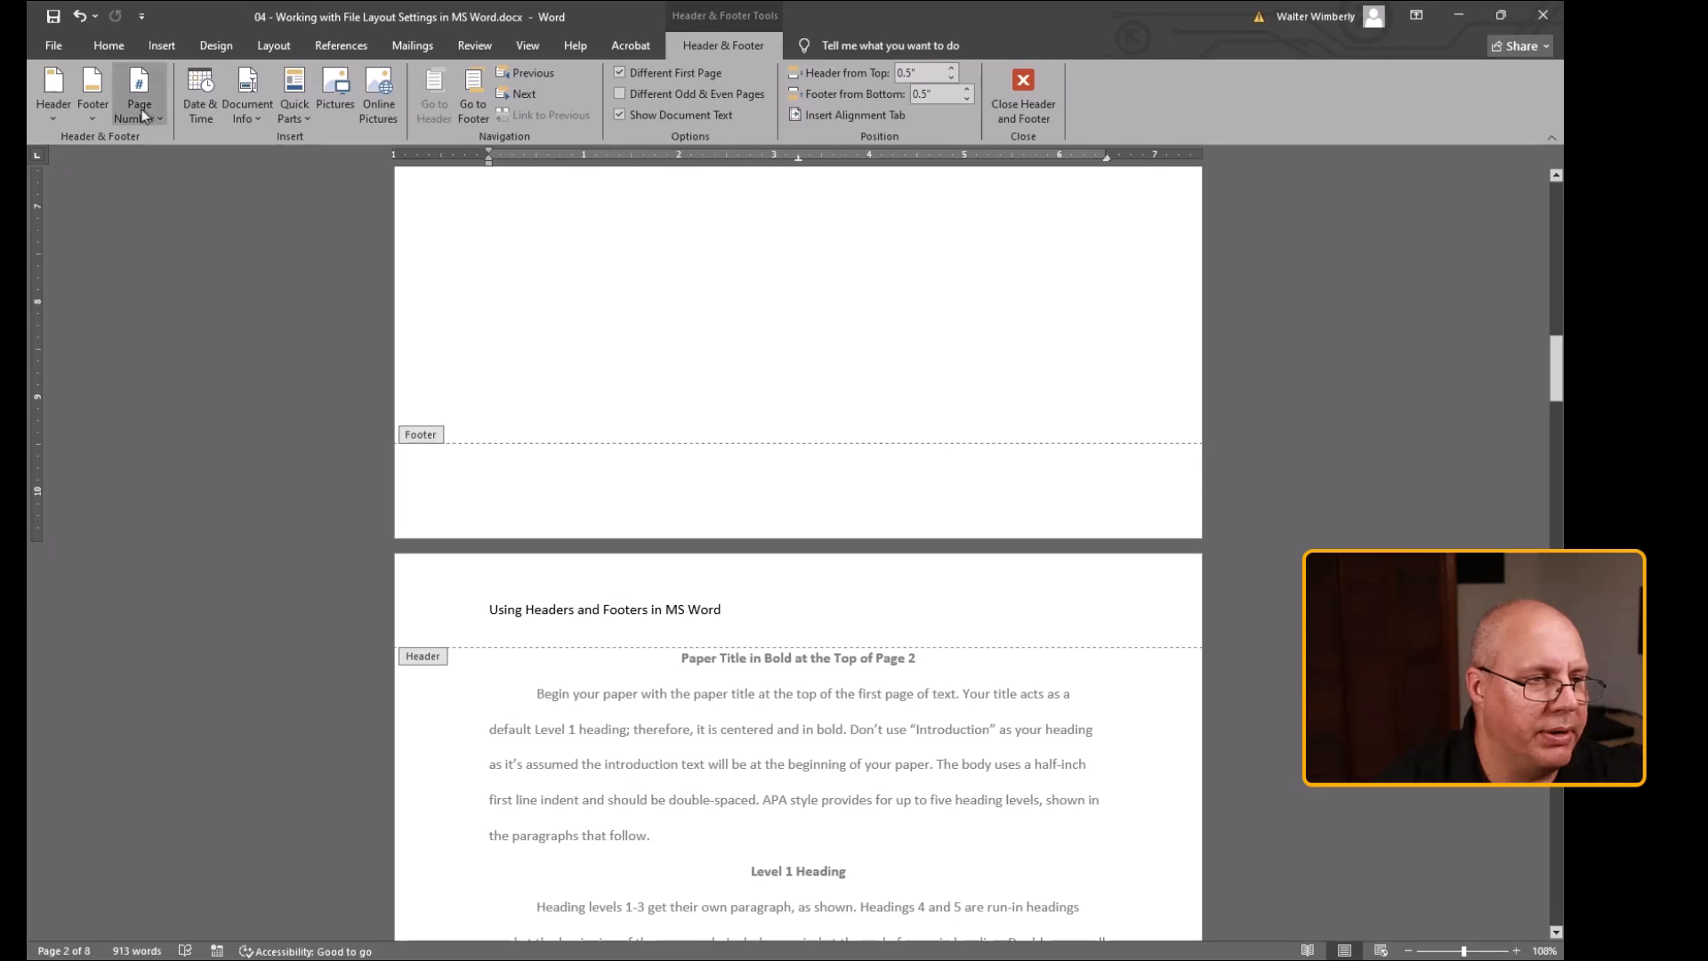
left_click(143, 115)
mouse_move(159, 142)
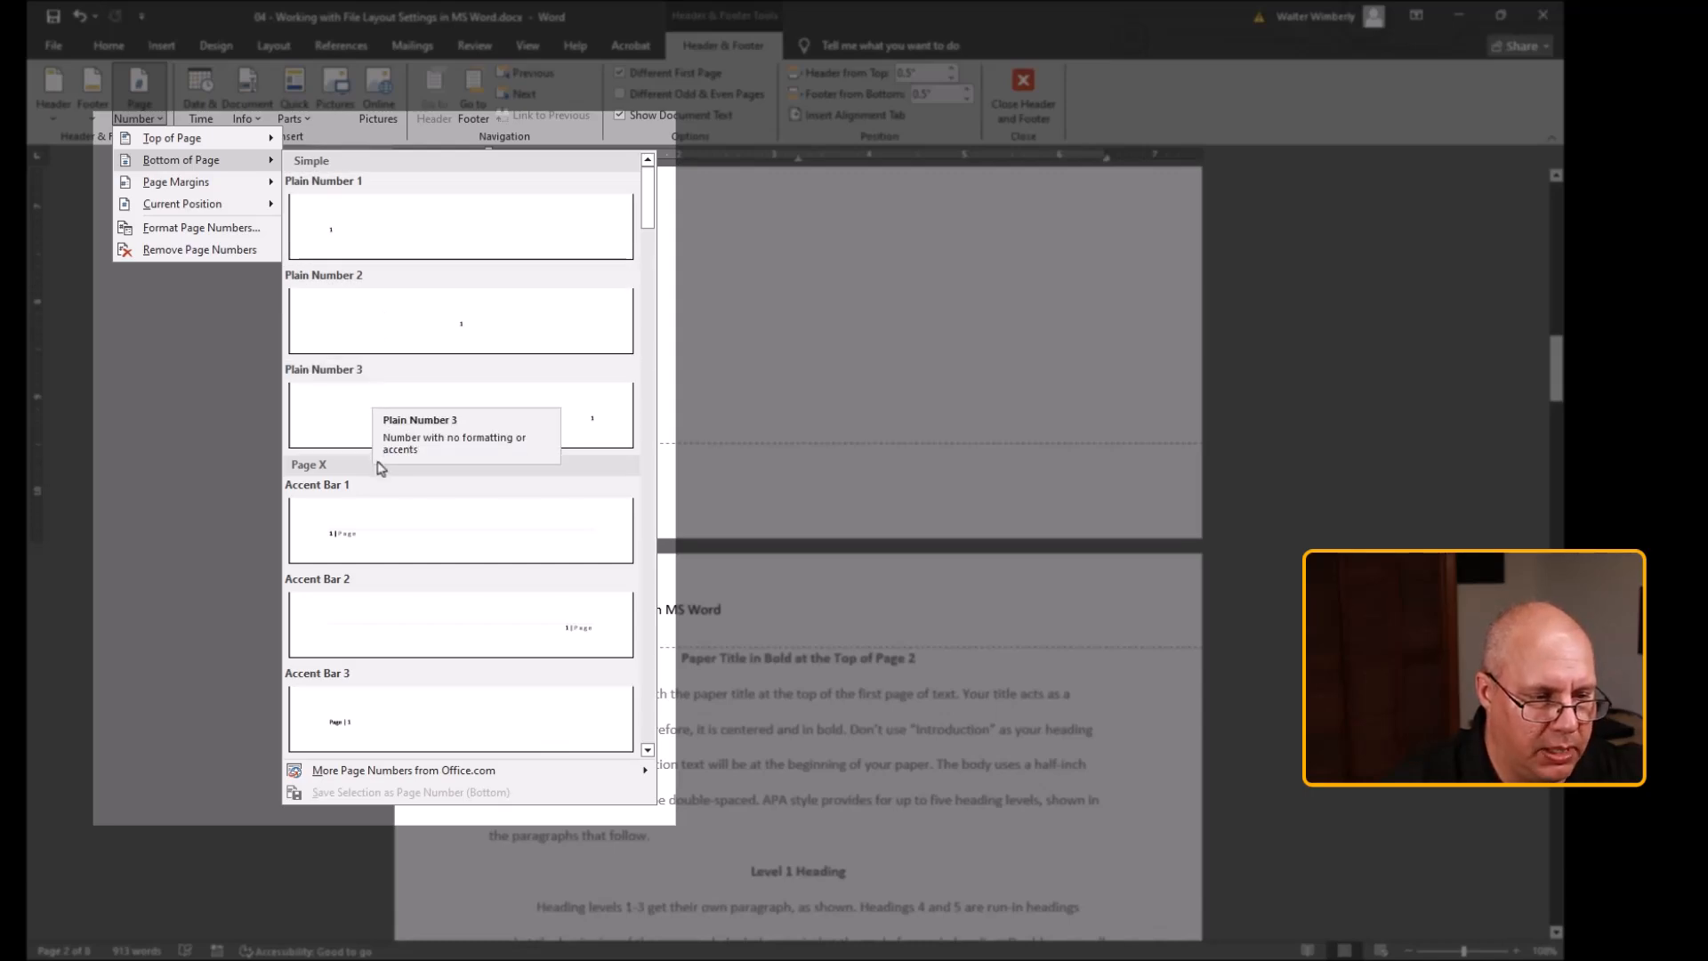
scroll(435, 591, "down", 5)
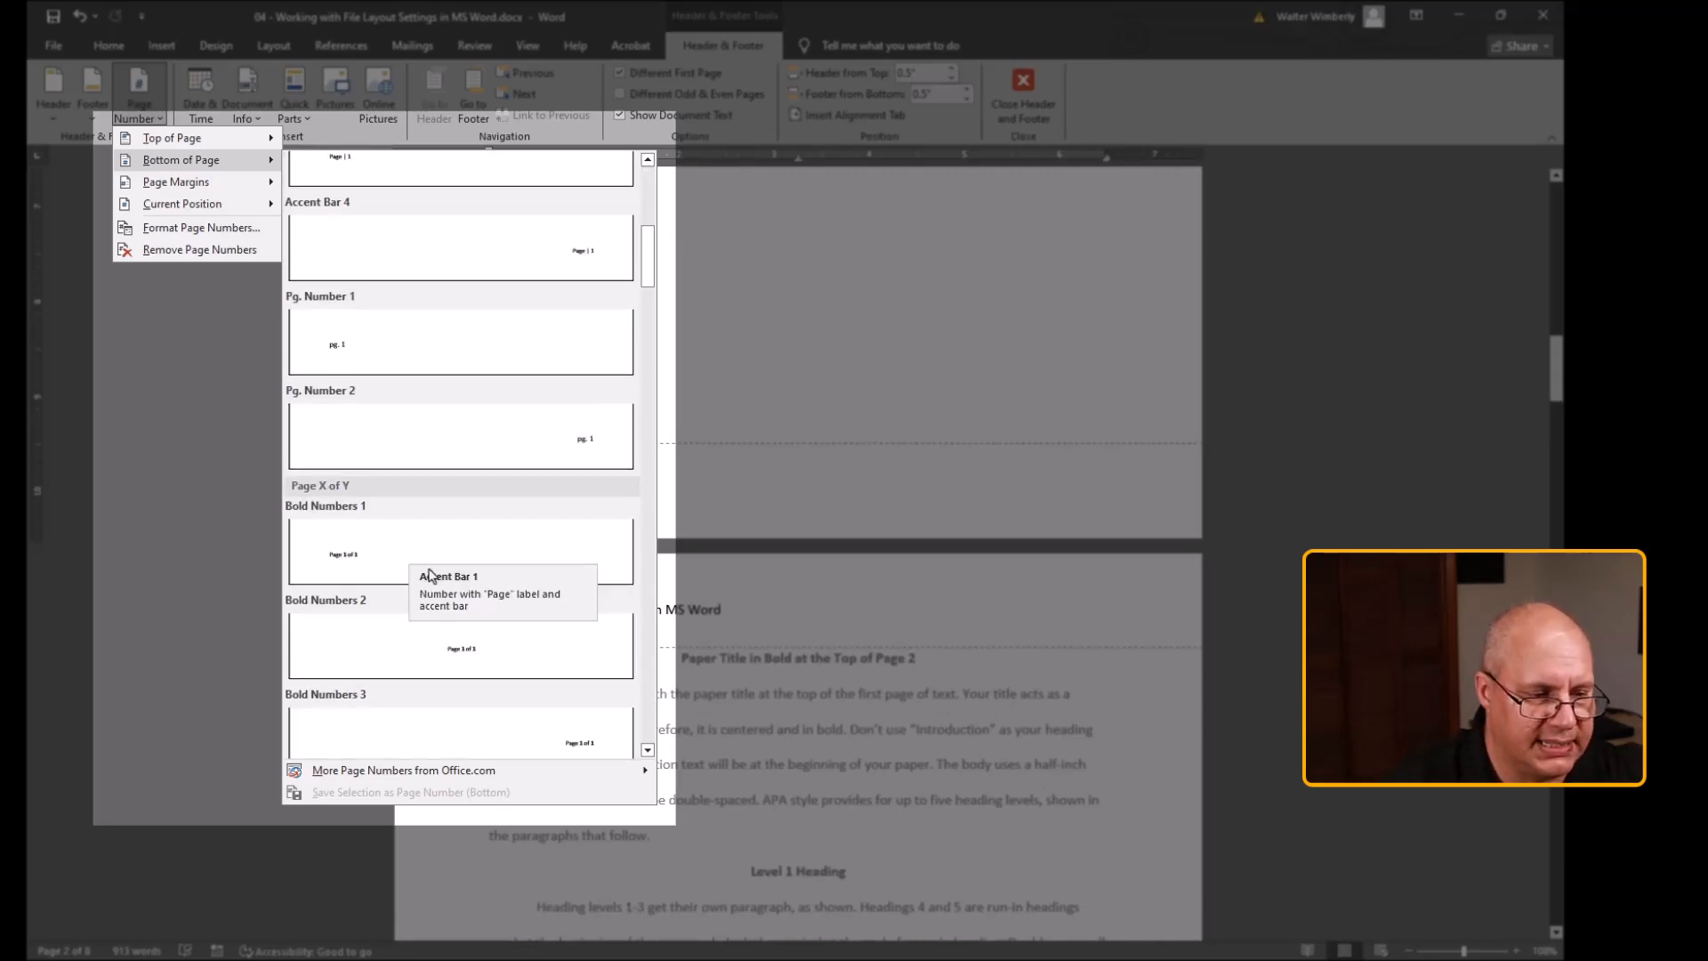
scroll(430, 574, "down", 7)
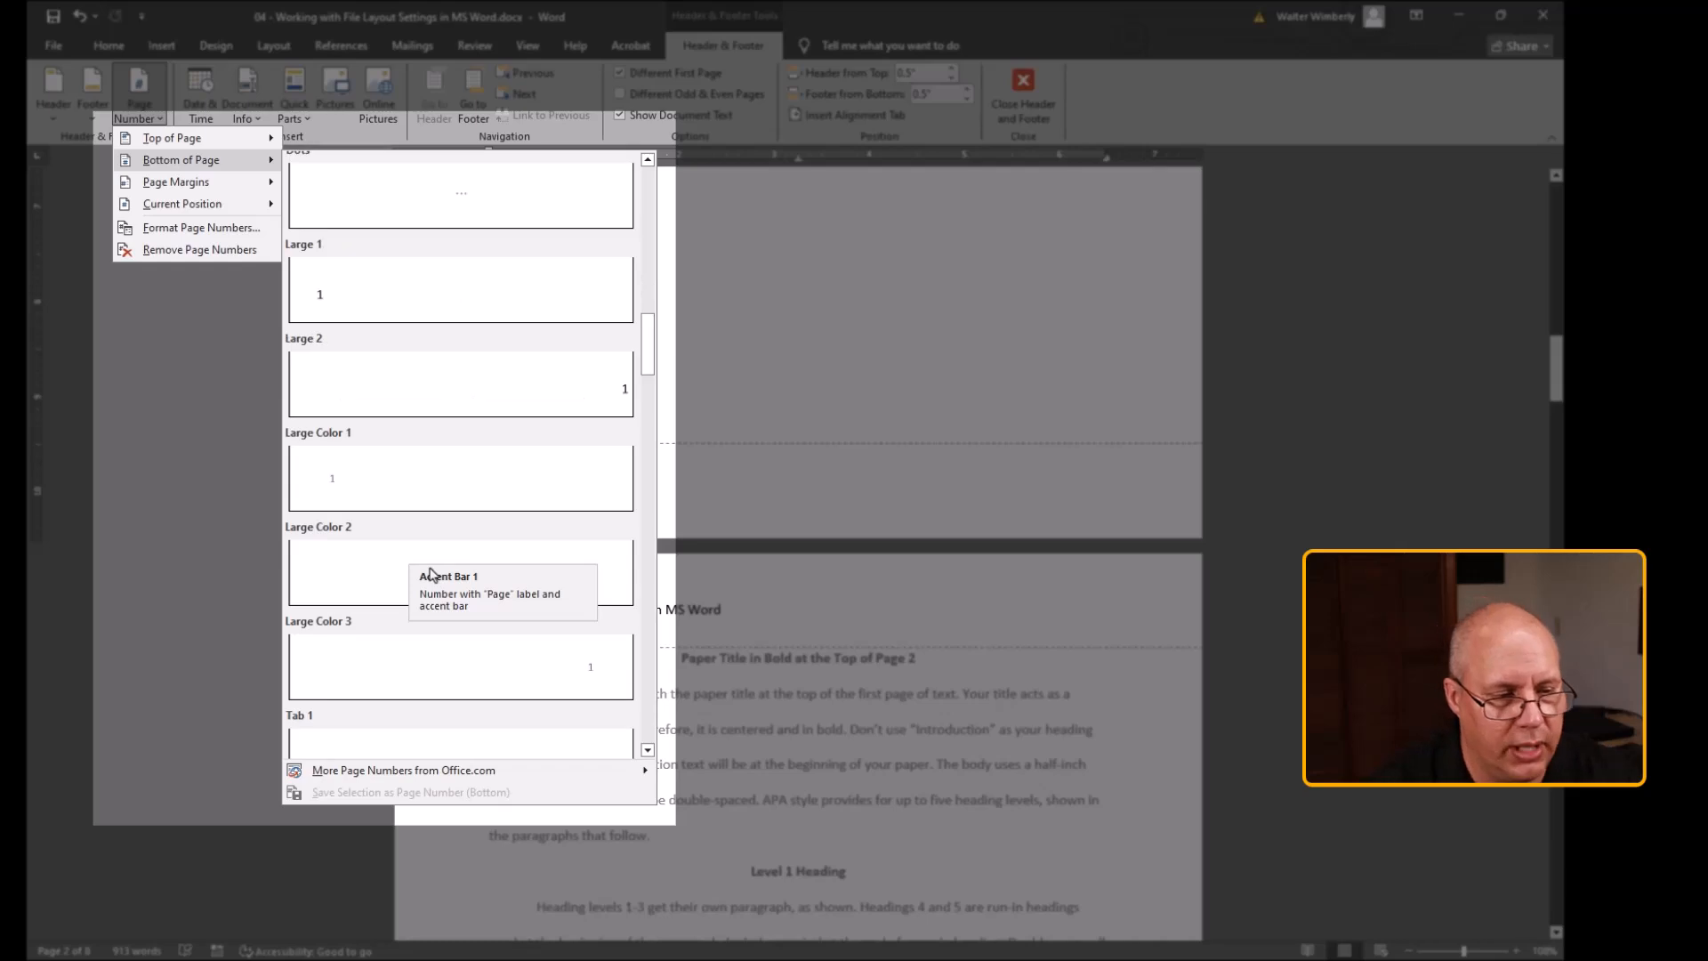
scroll(429, 574, "down", 6)
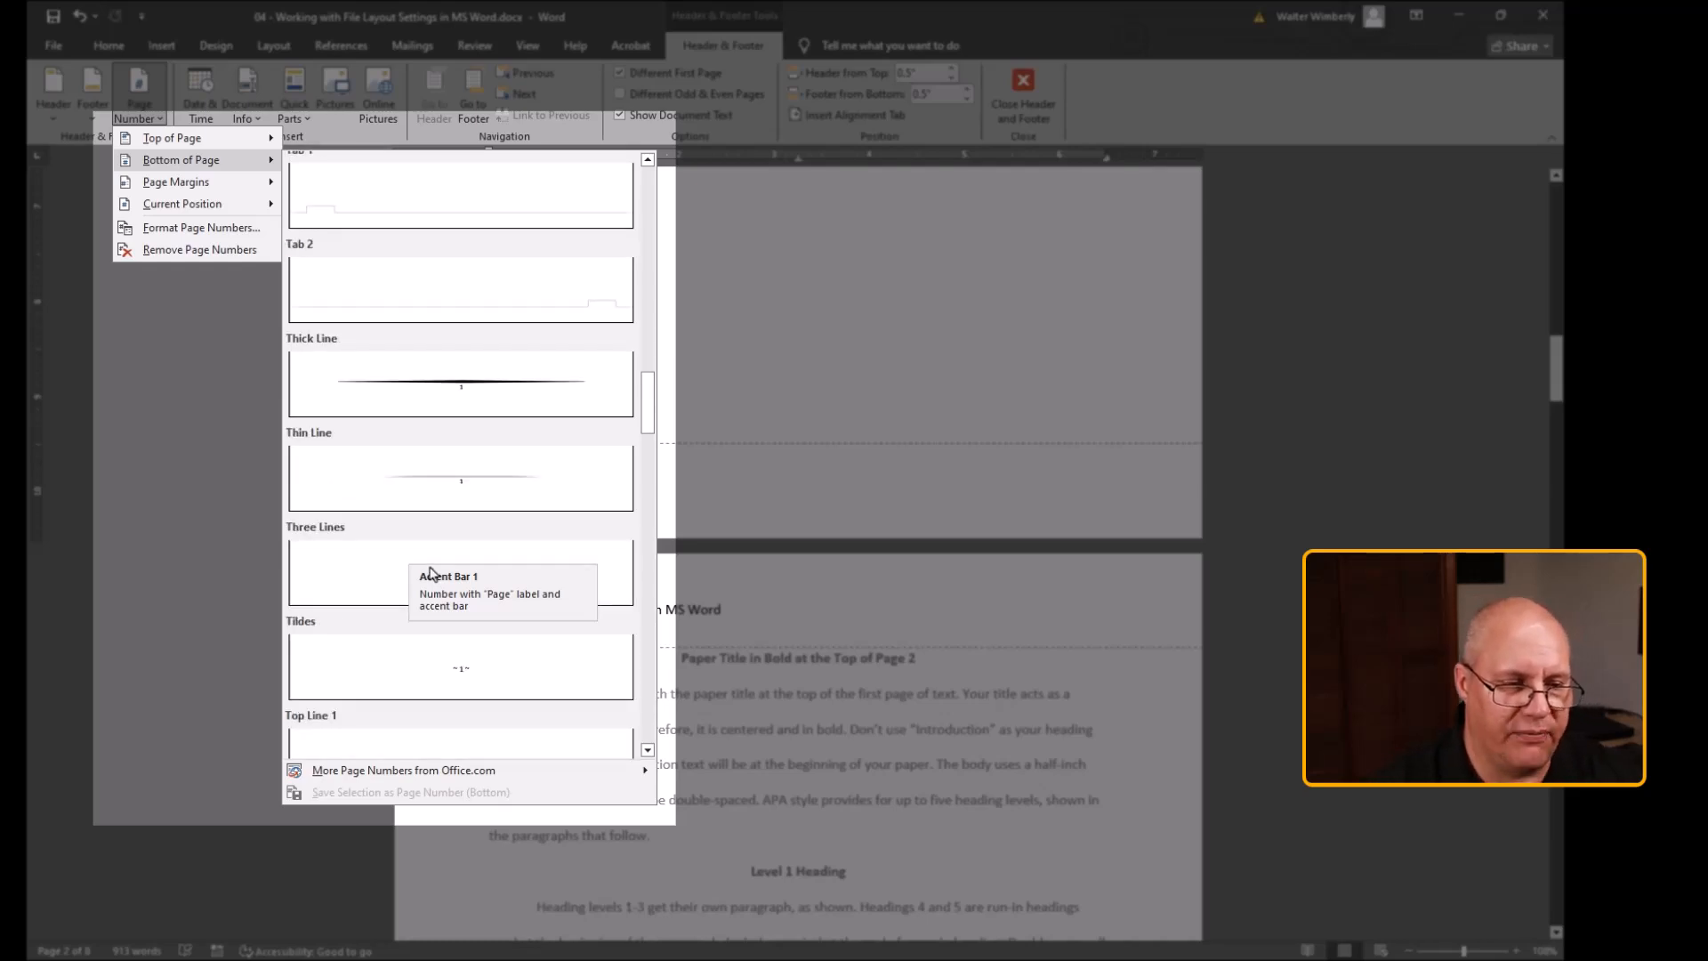
scroll(492, 409, "down", 8)
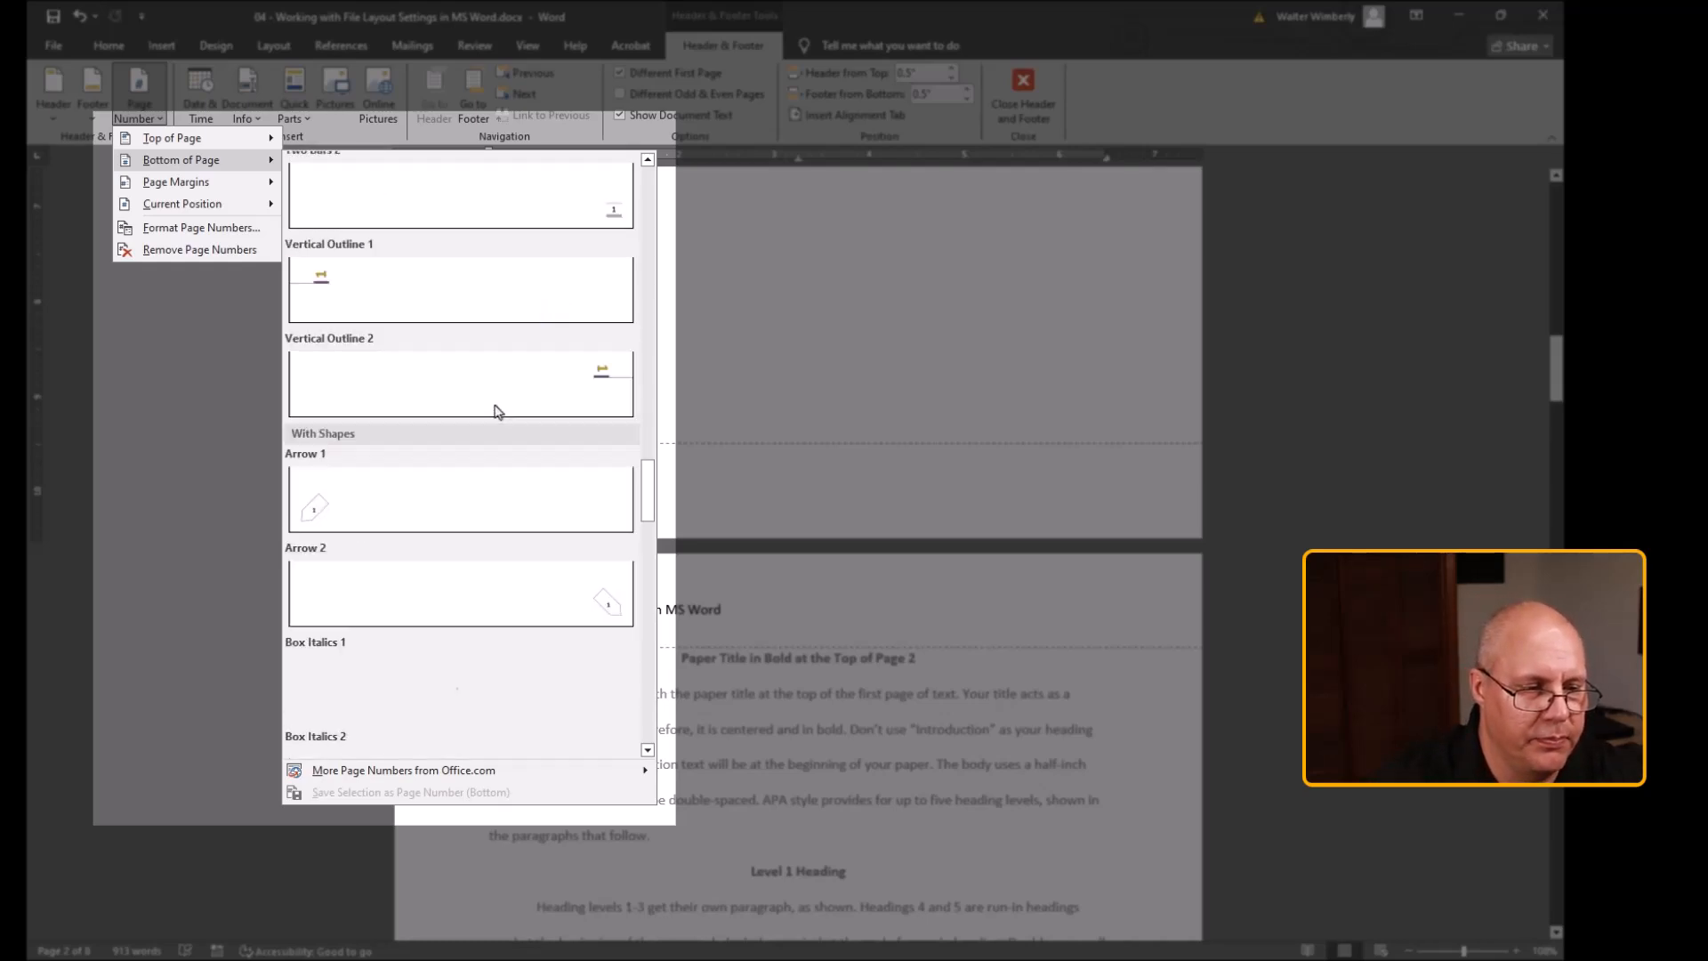
scroll(538, 465, "up", 15)
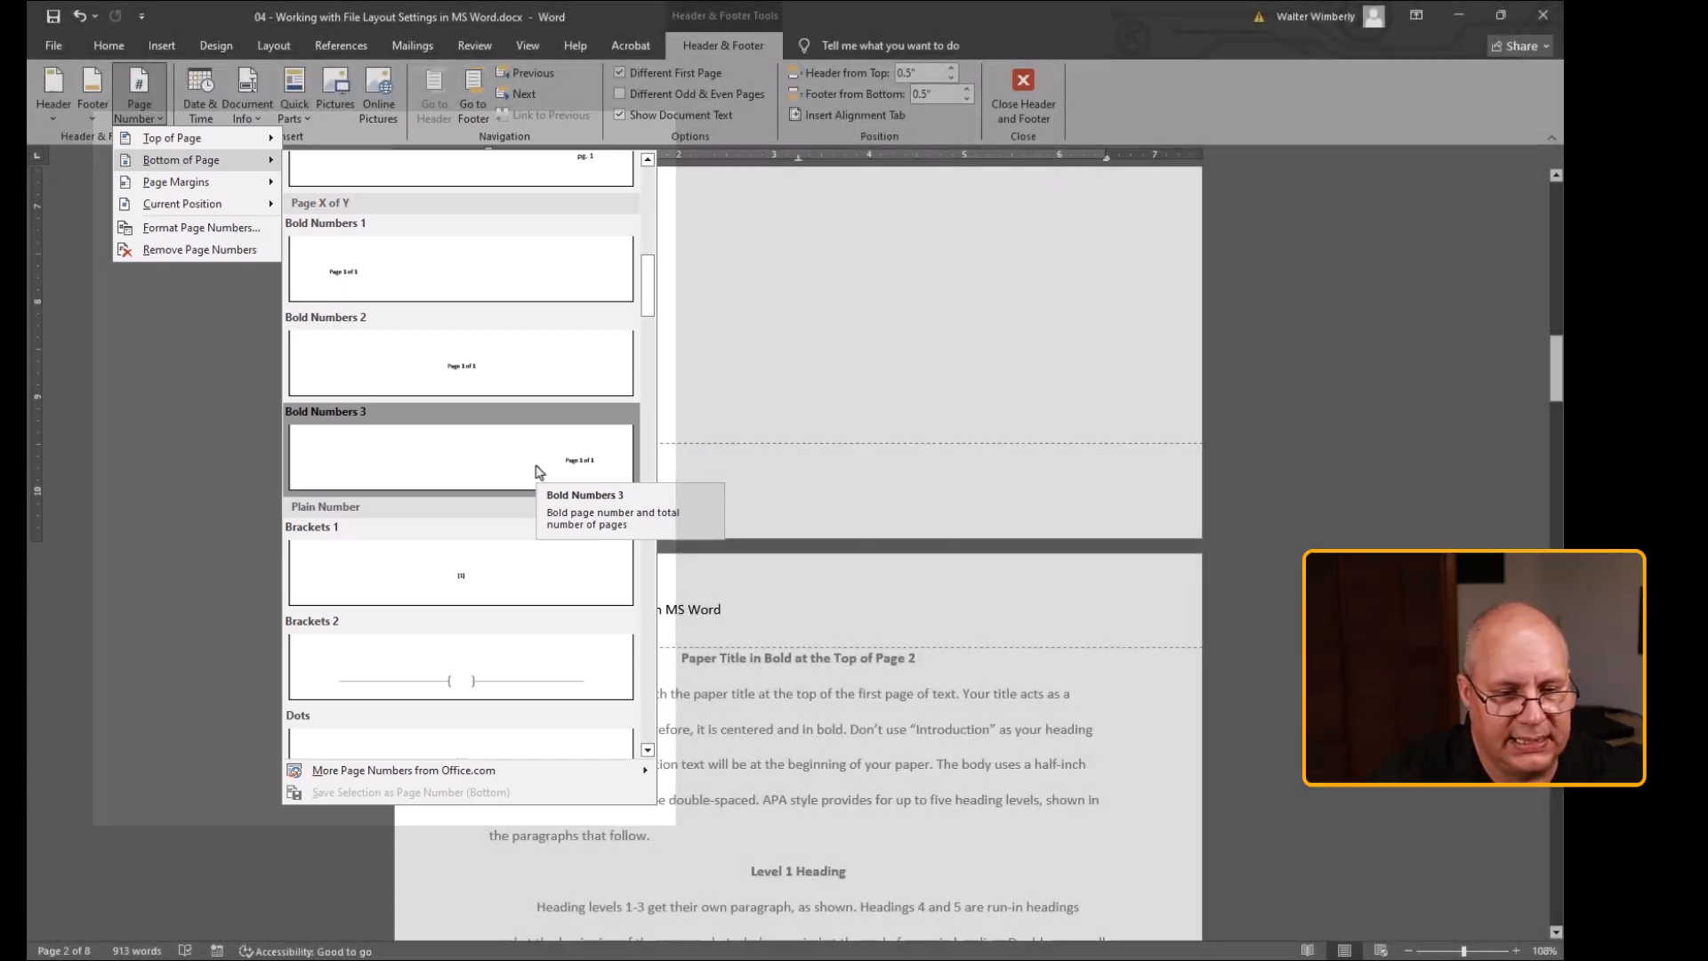
left_click(537, 469)
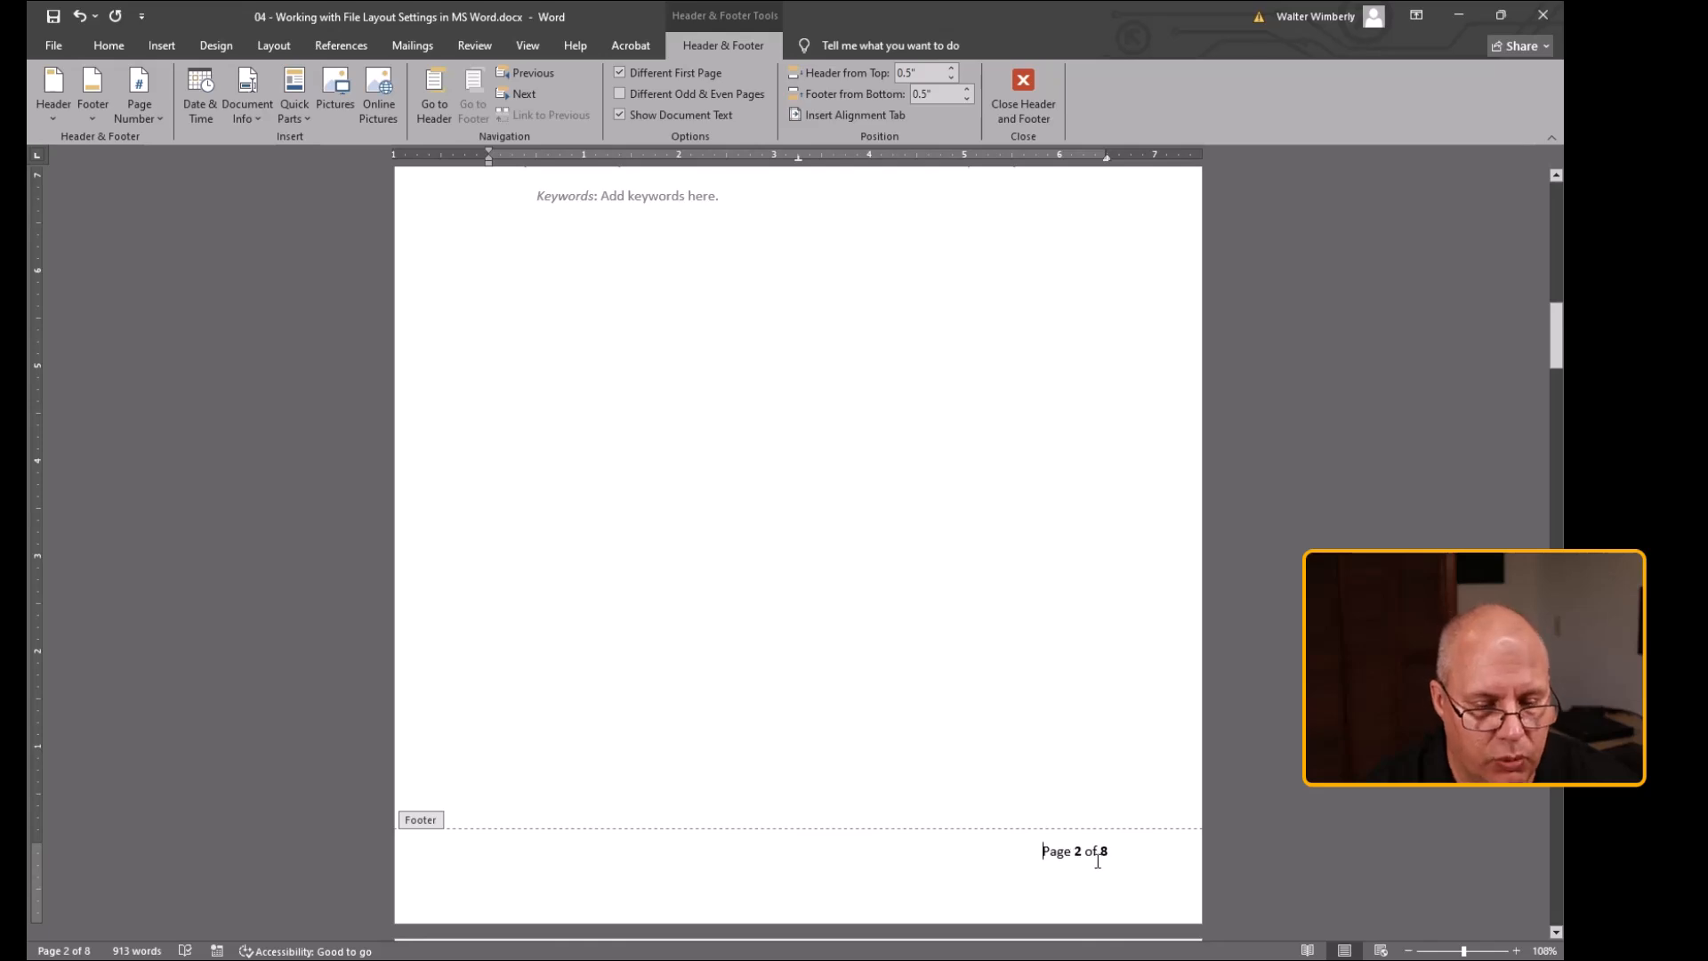
Scroll through the document to review the page numbers and the first page's header and footer
scroll(1072, 845, "down", 10)
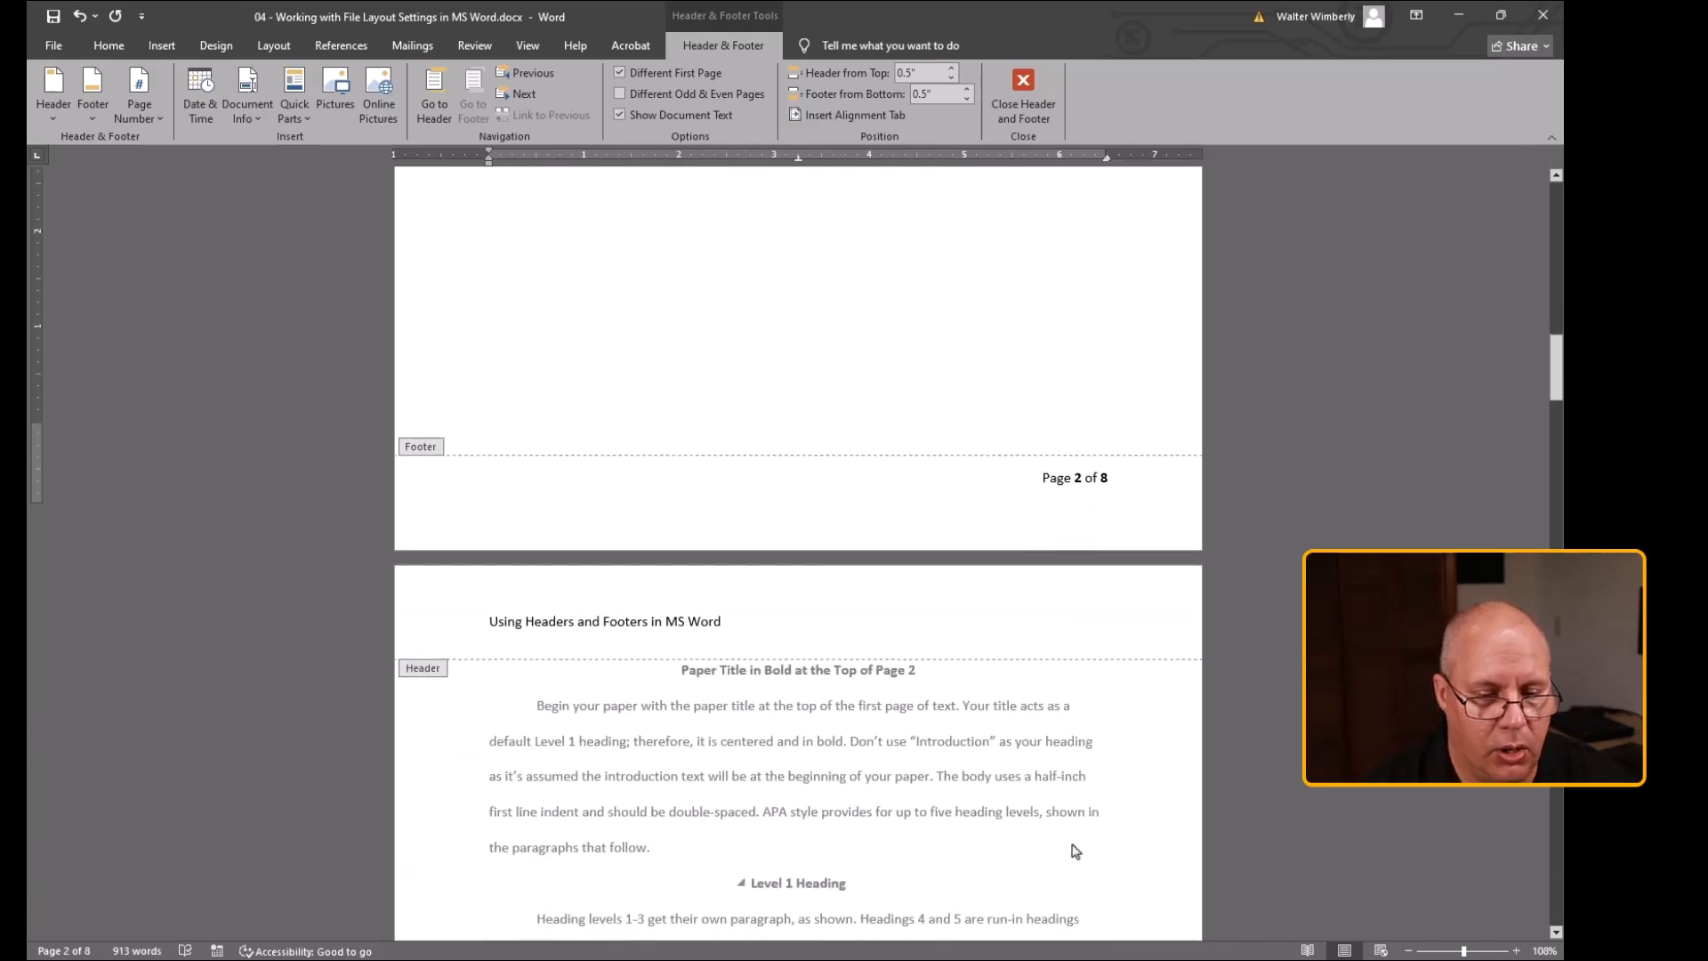
scroll(1074, 845, "down", 8)
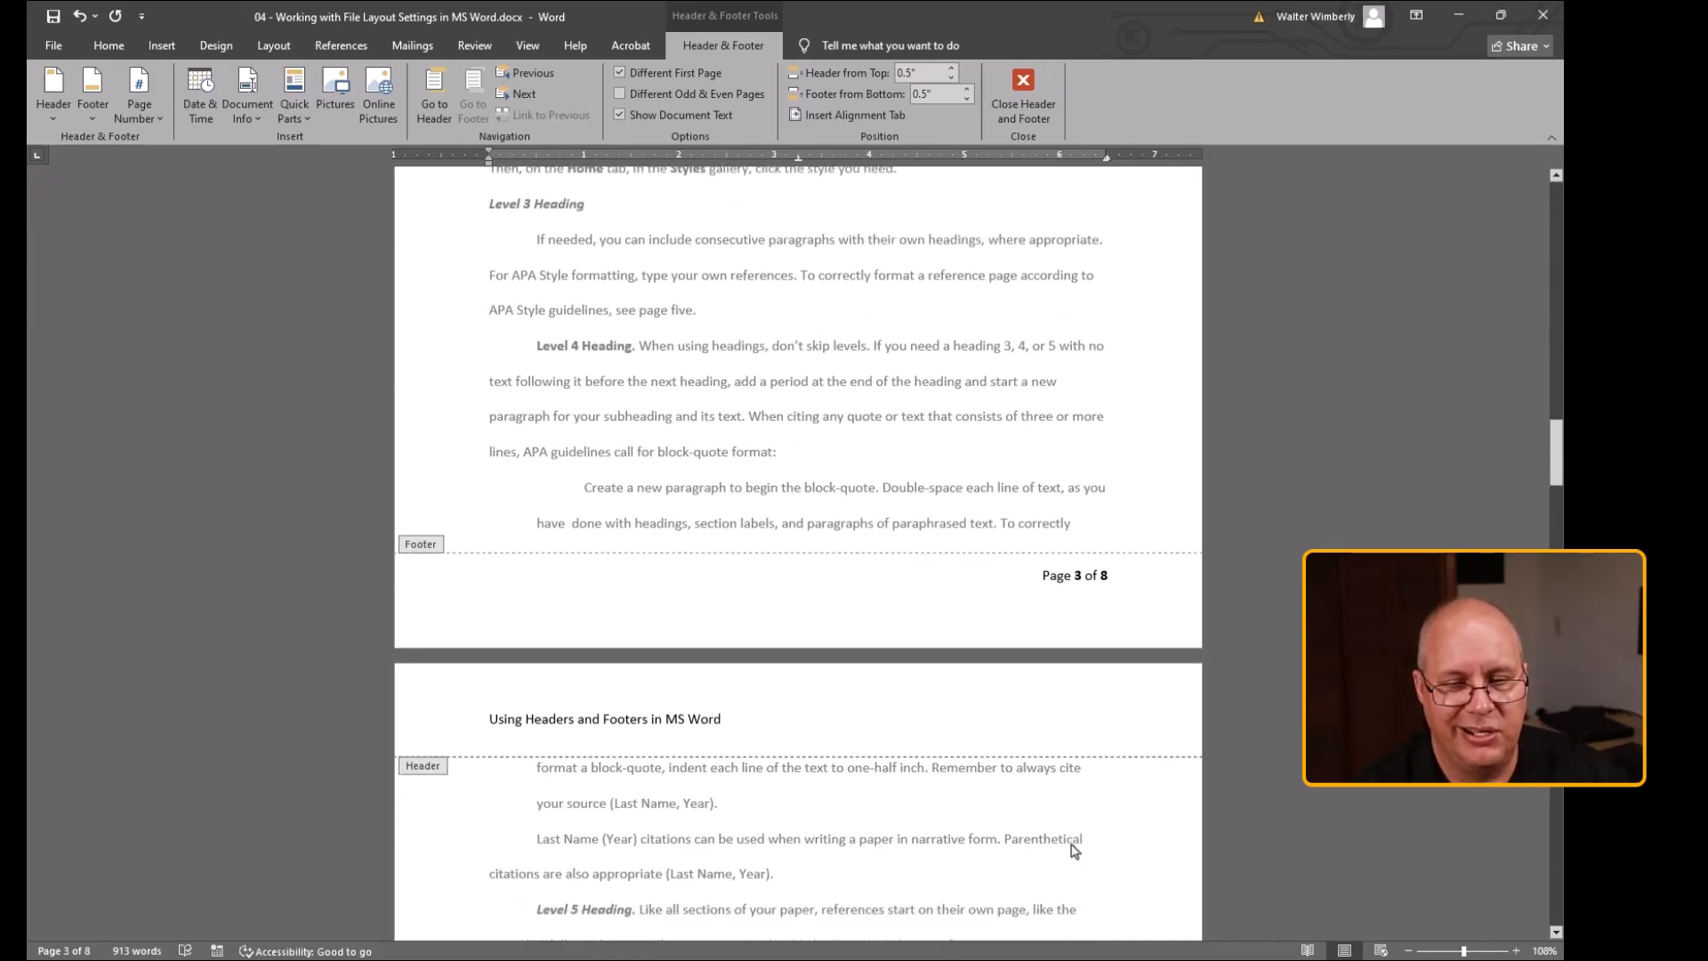
scroll(1073, 850, "down", 8)
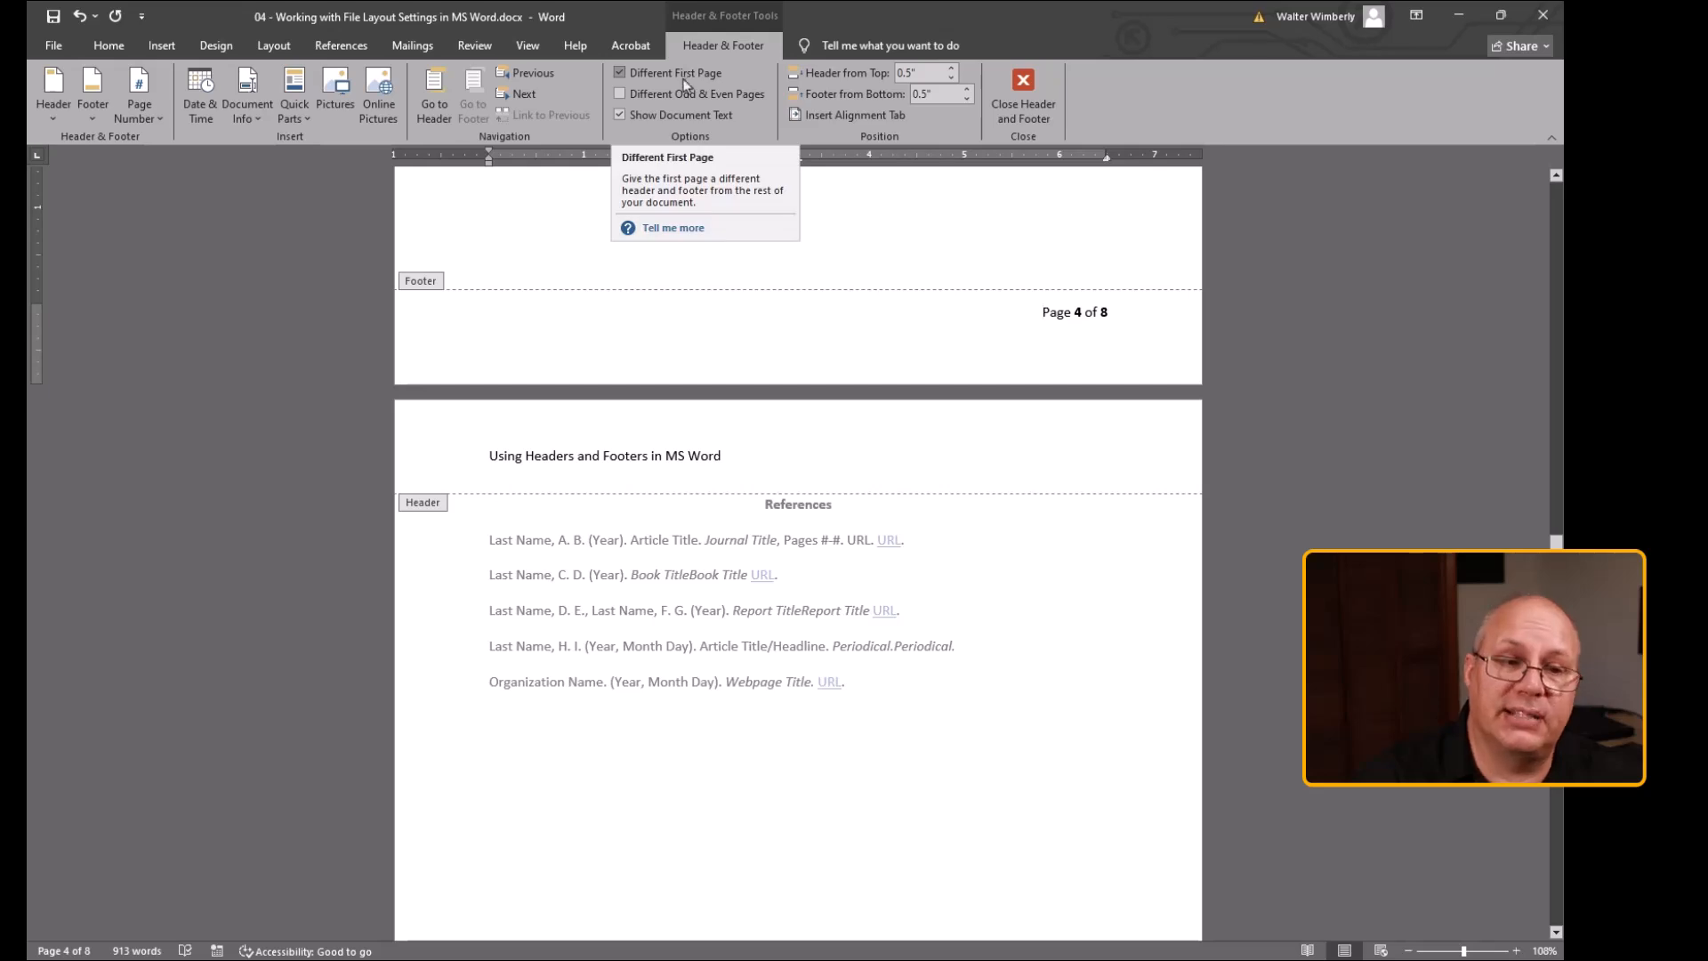
left_click_drag(1555, 569, 1556, 214)
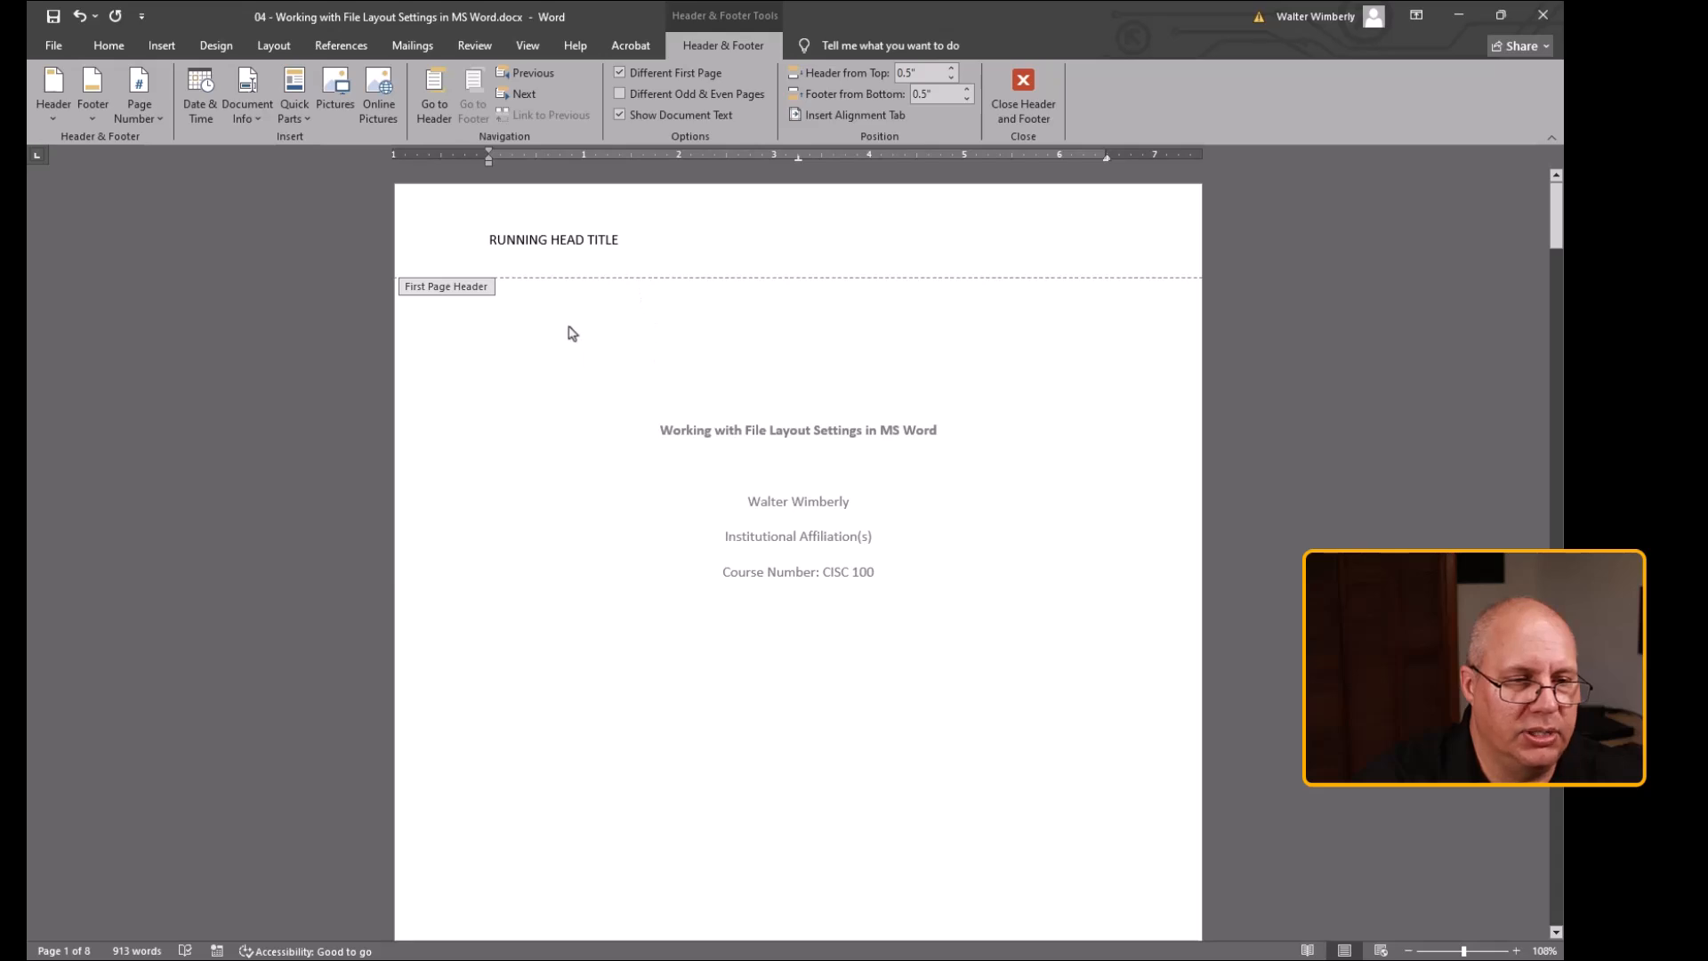
scroll(687, 594, "down", 7)
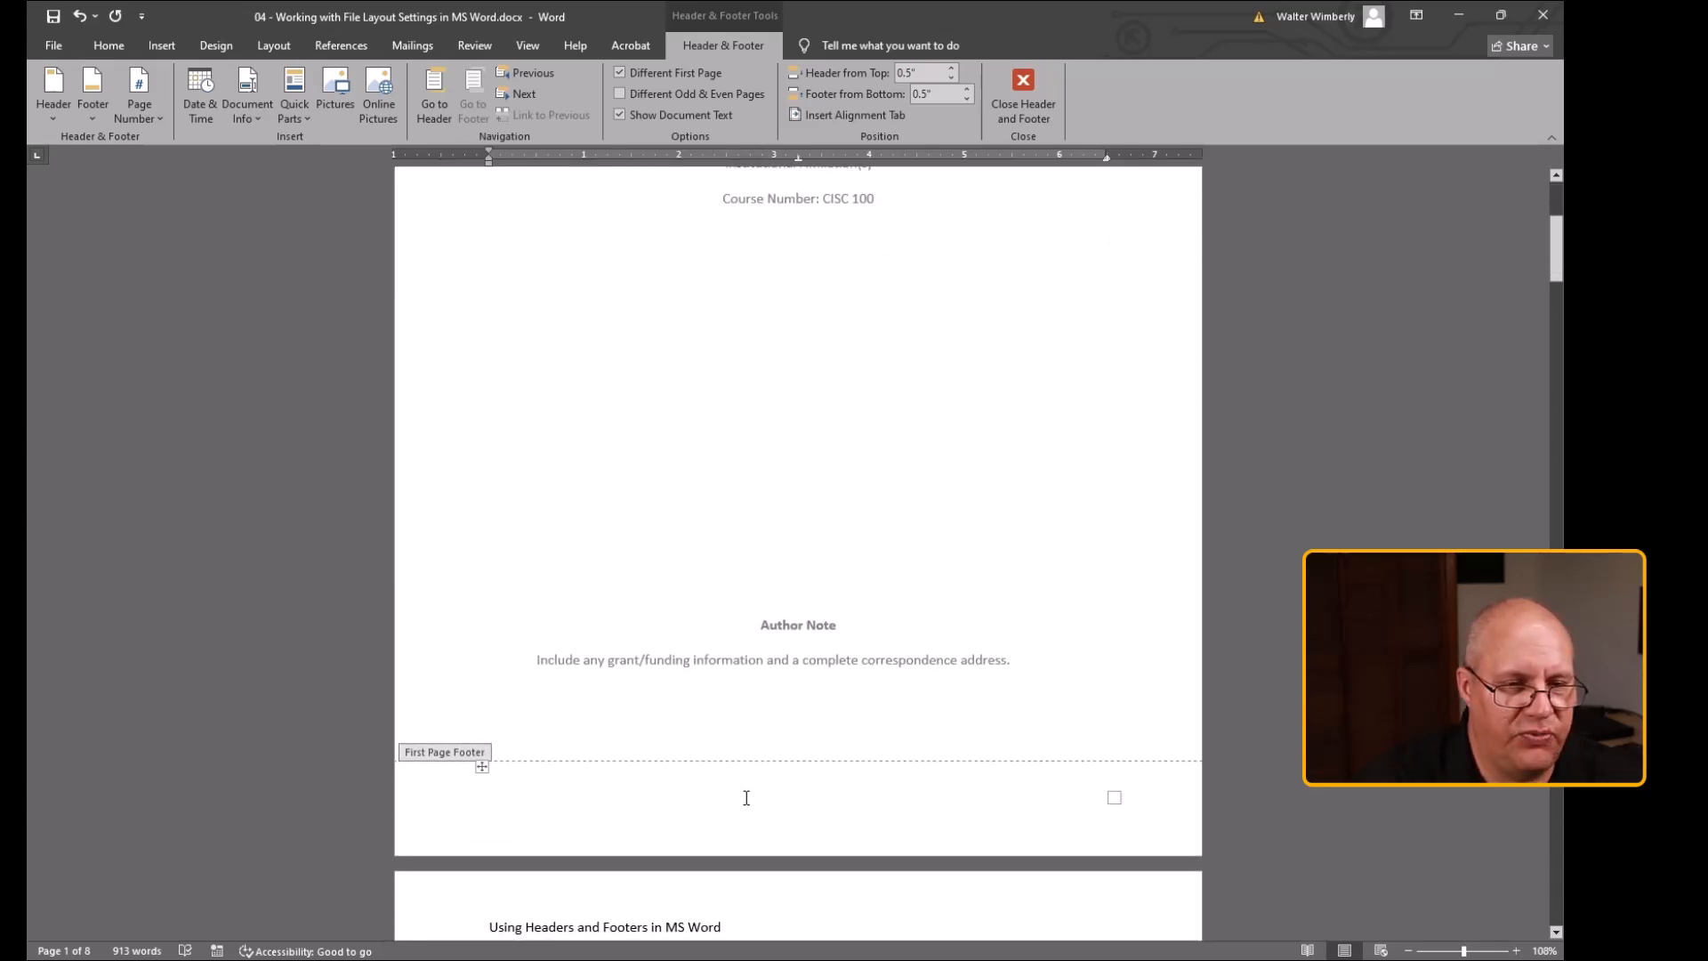
scroll(743, 801, "down", 3)
scroll(745, 803, "down", 1)
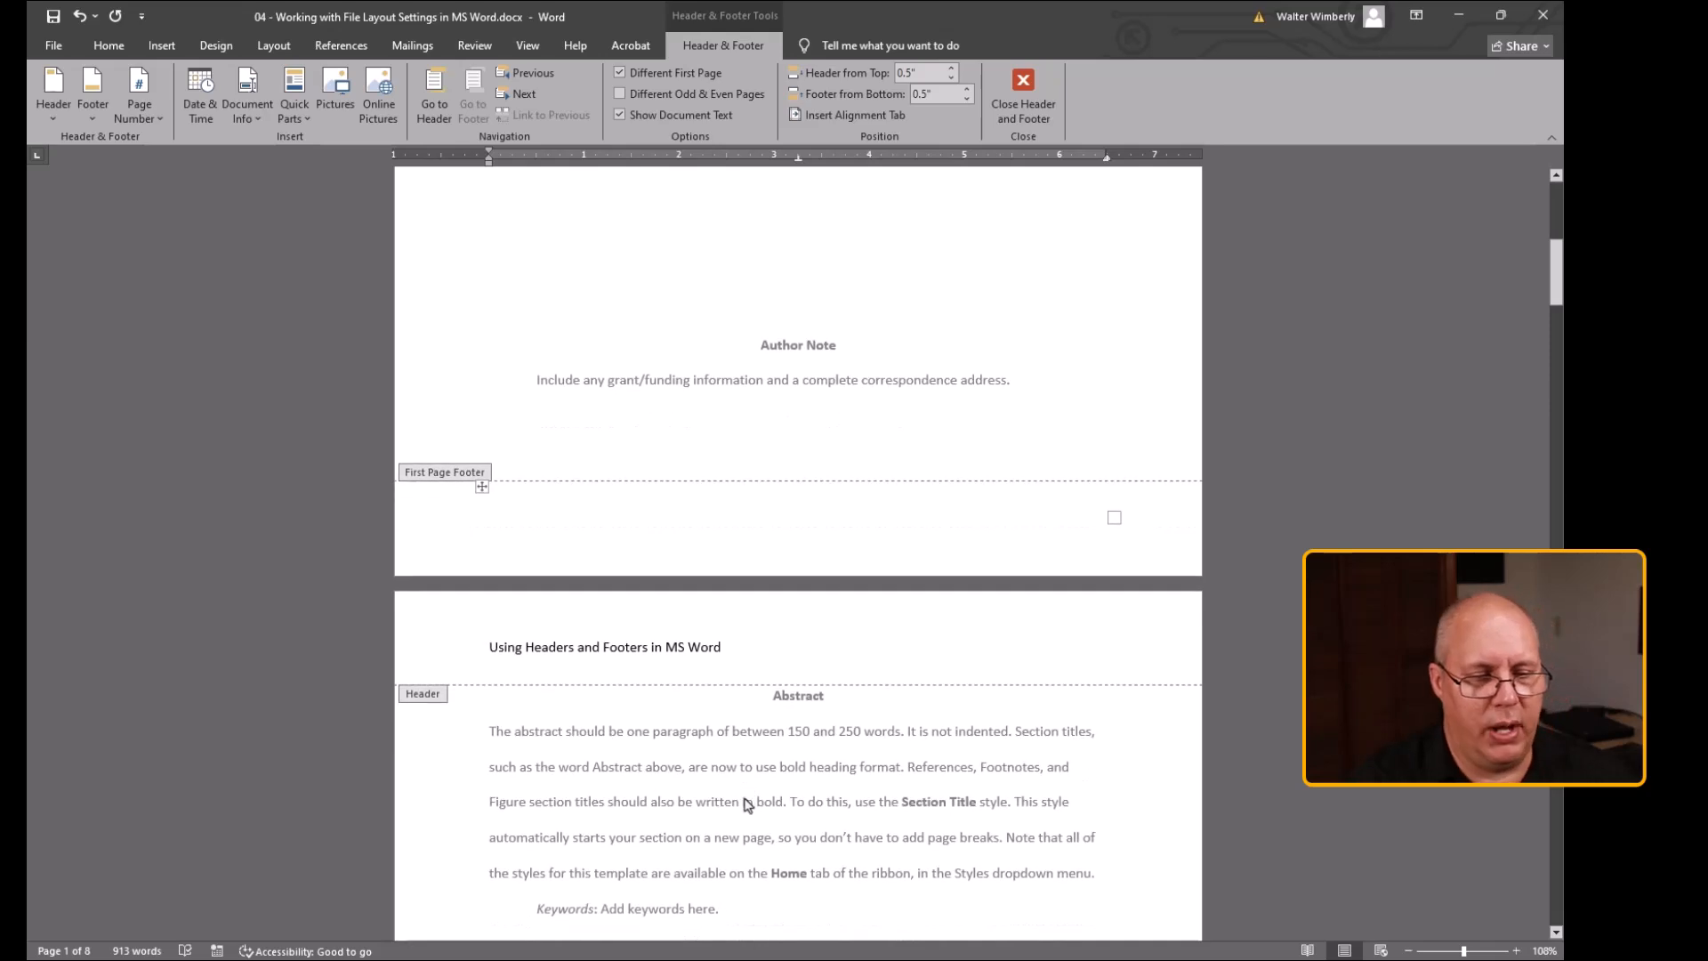
scroll(745, 800, "down", 1)
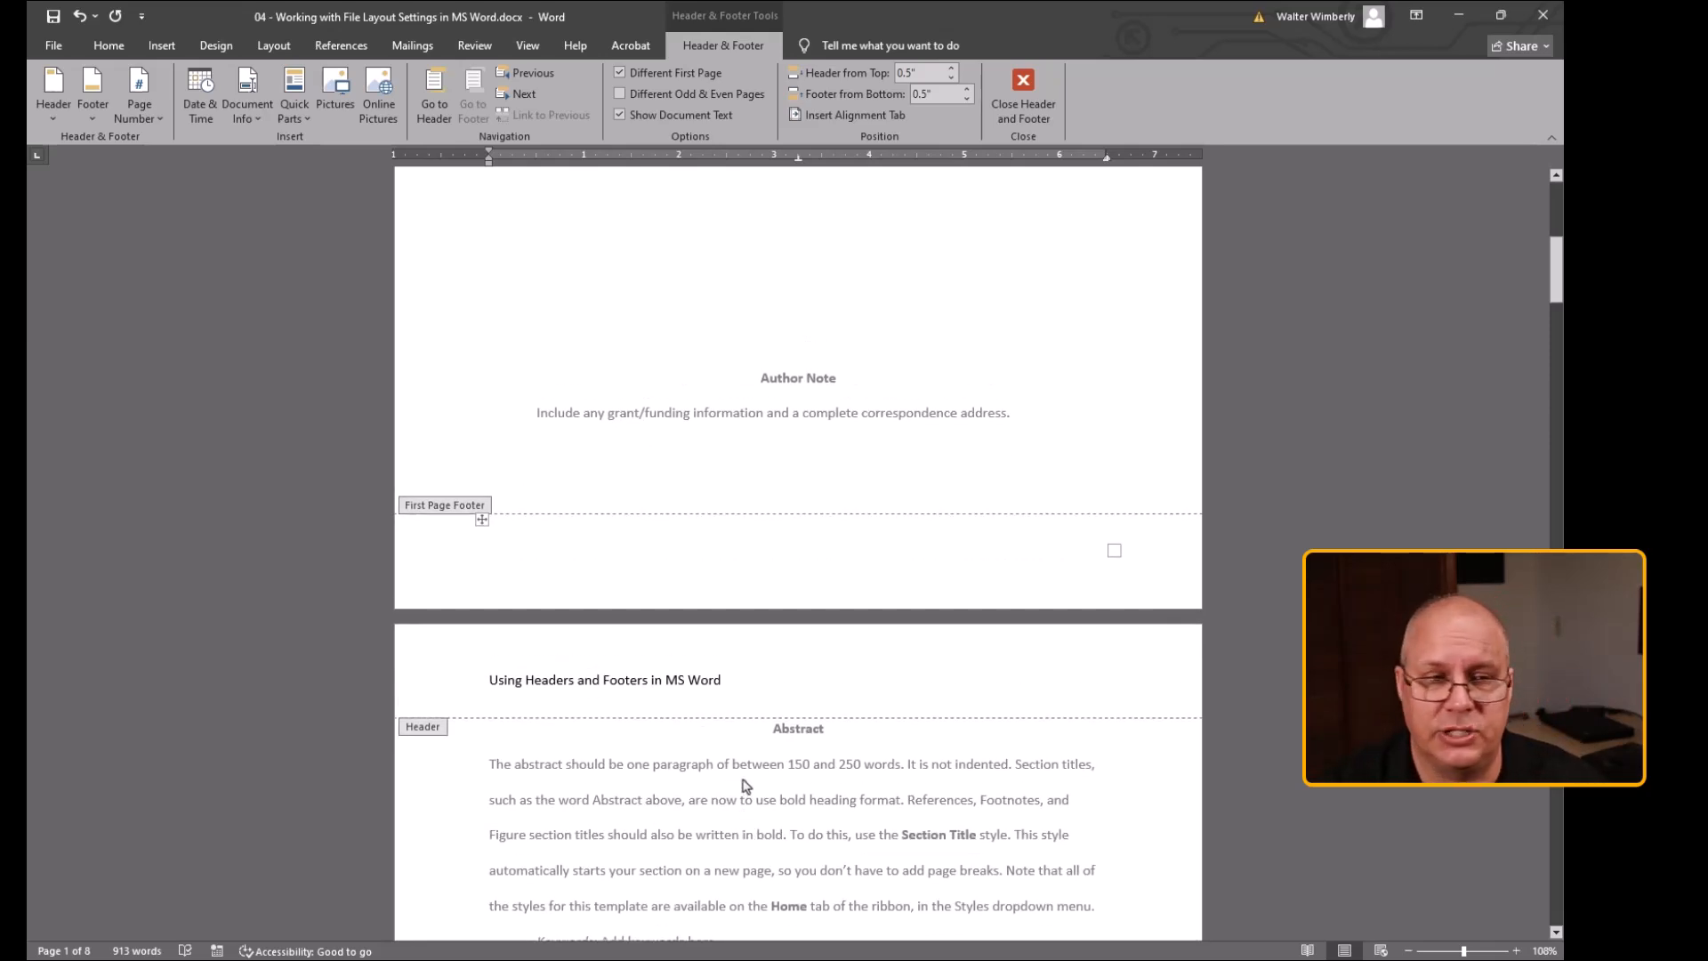
scroll(744, 787, "up", 6)
scroll(745, 787, "up", 2)
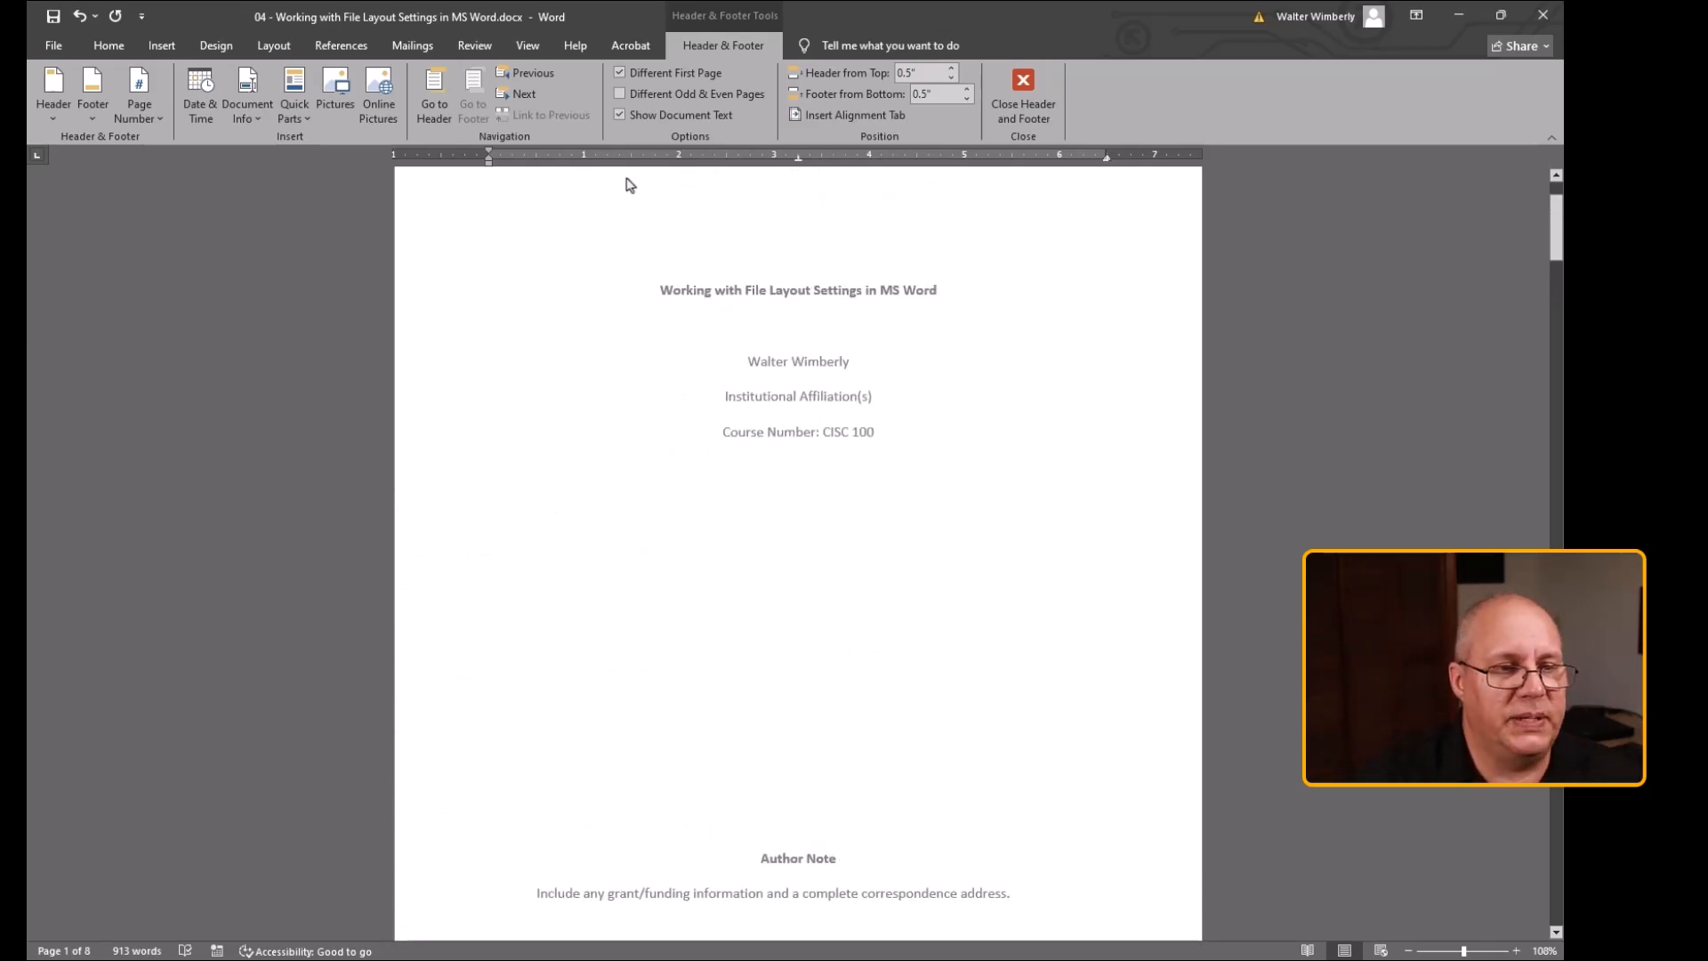
Turn off Different First Page to compare the first page, then turn it back on
left_click(620, 73)
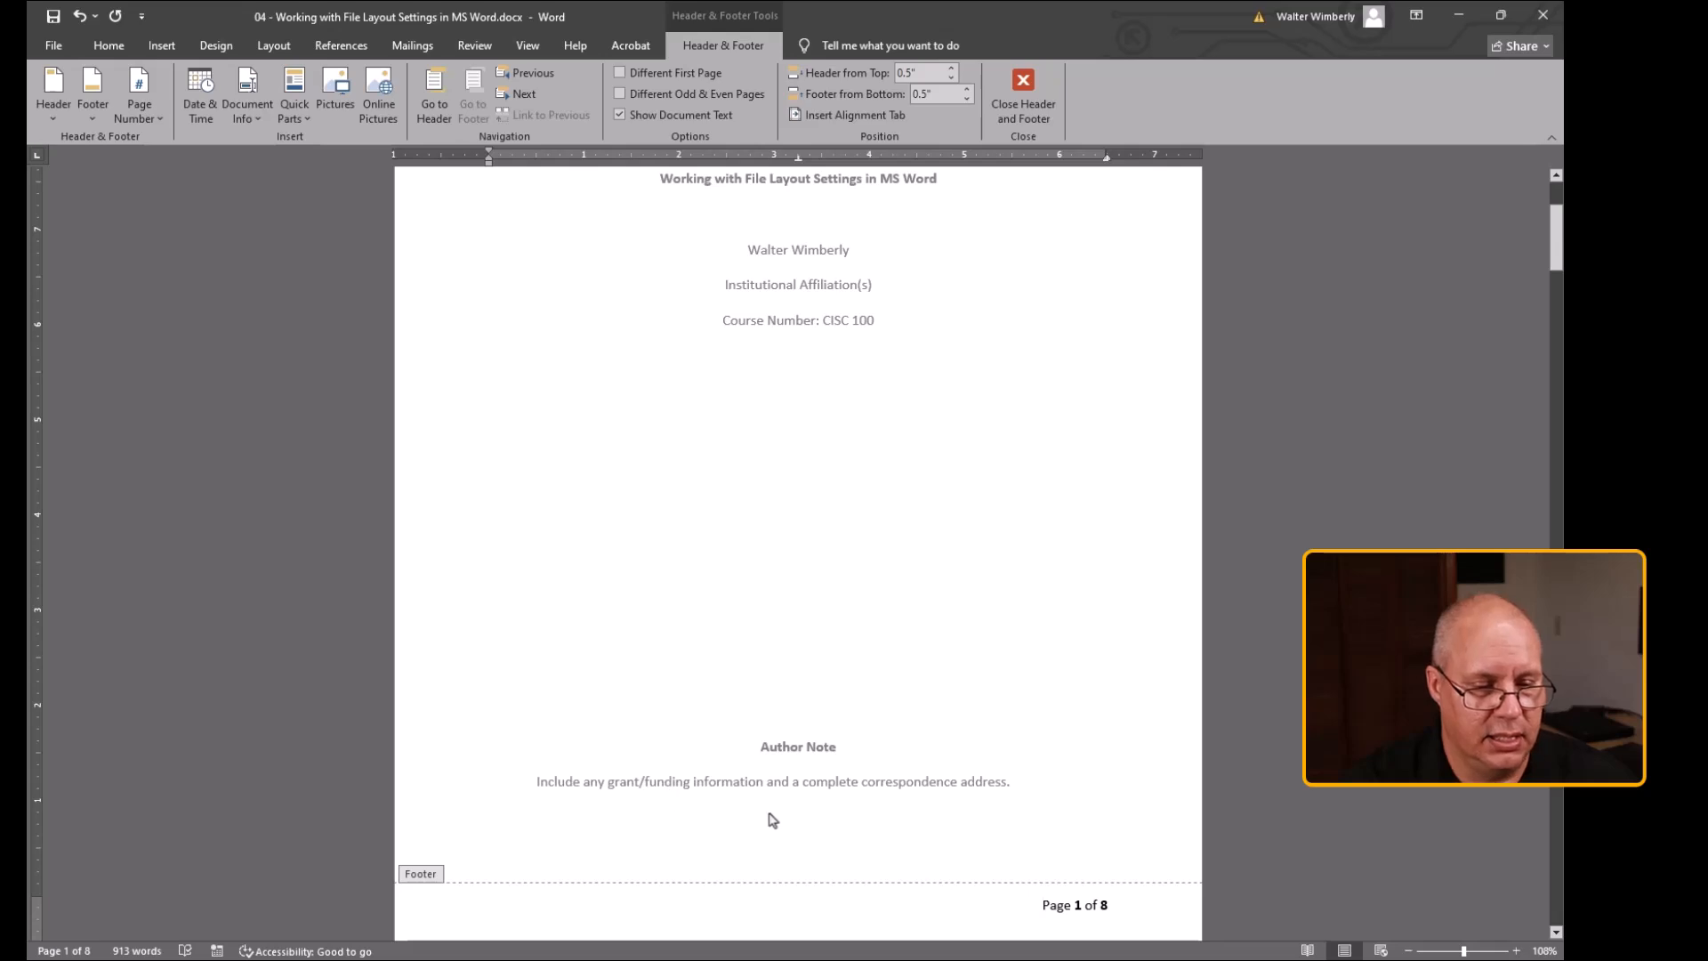
scroll(772, 819, "down", 3)
scroll(769, 804, "up", 5)
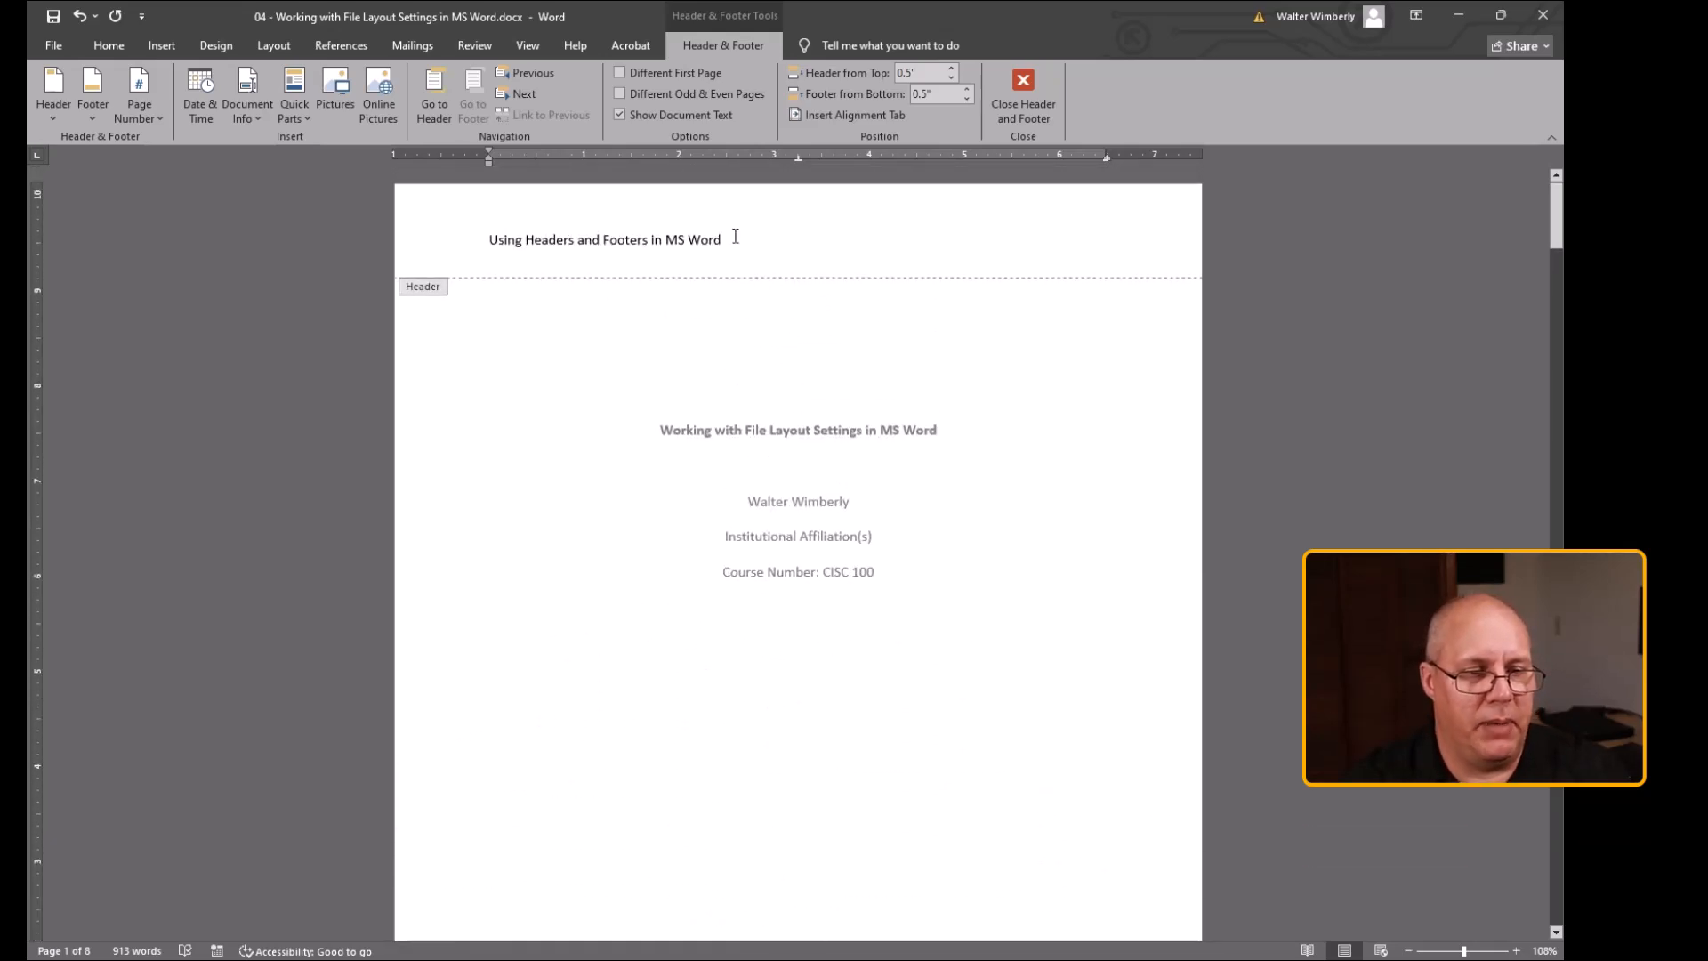
left_click(620, 74)
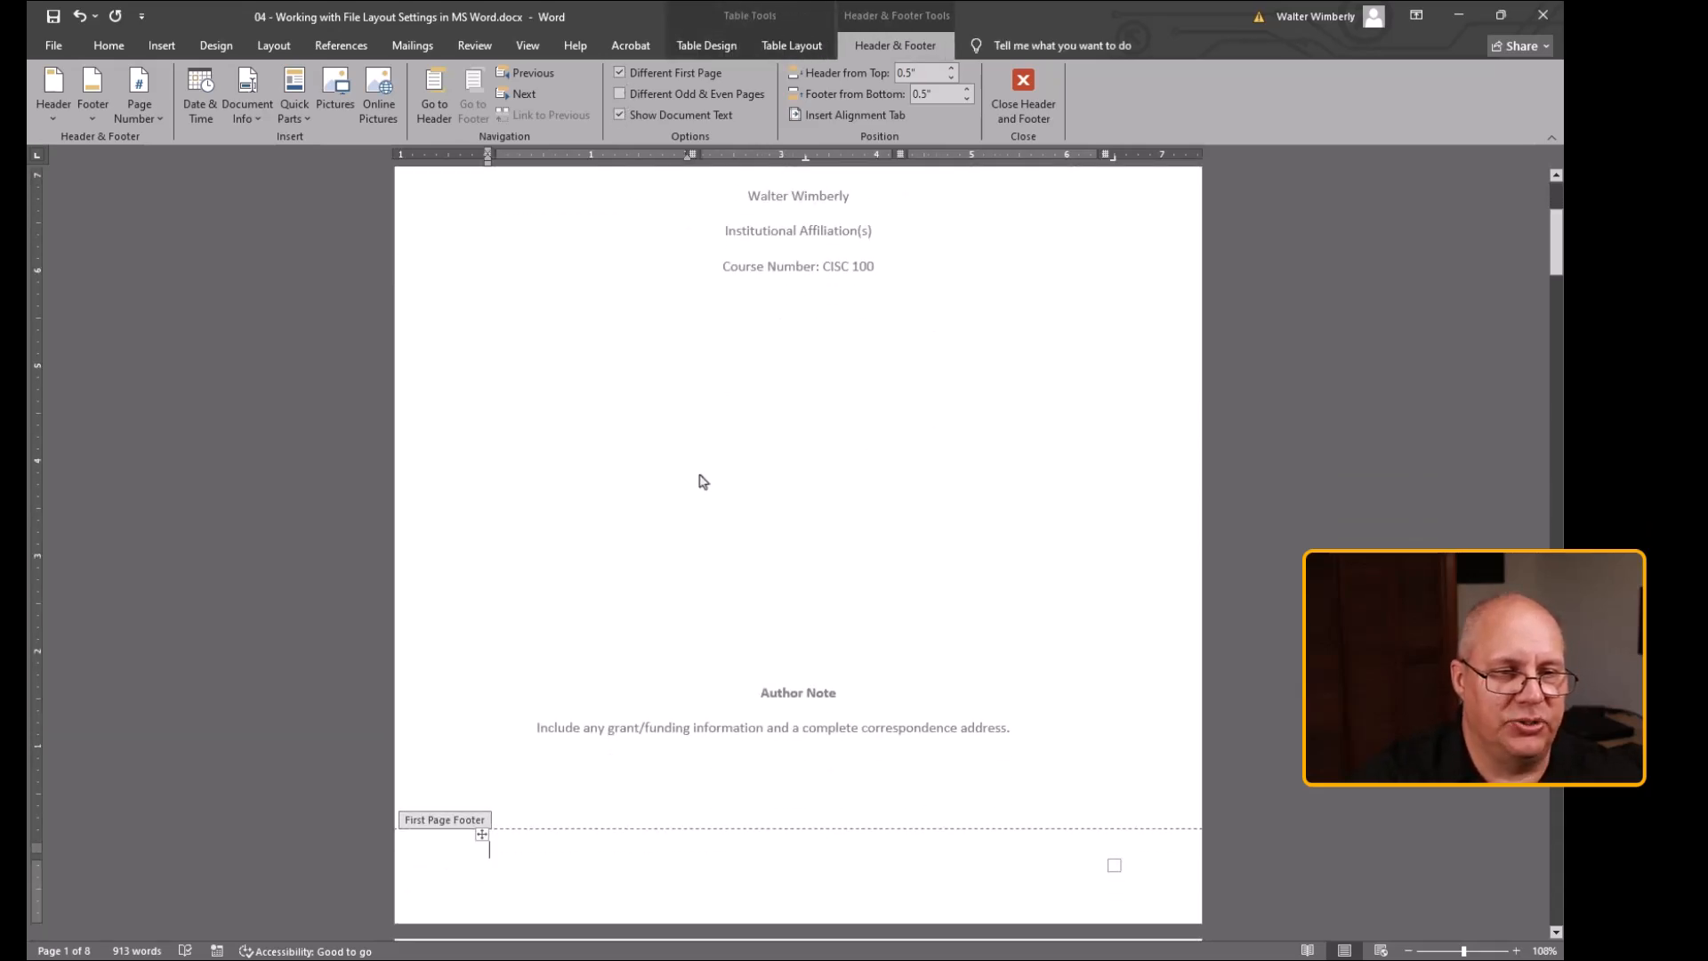
Delete the RUNNING HEAD TITLE text from the first-page header and close header and footer editing
scroll(702, 481, "up", 3)
left_click_drag(645, 236, 501, 226)
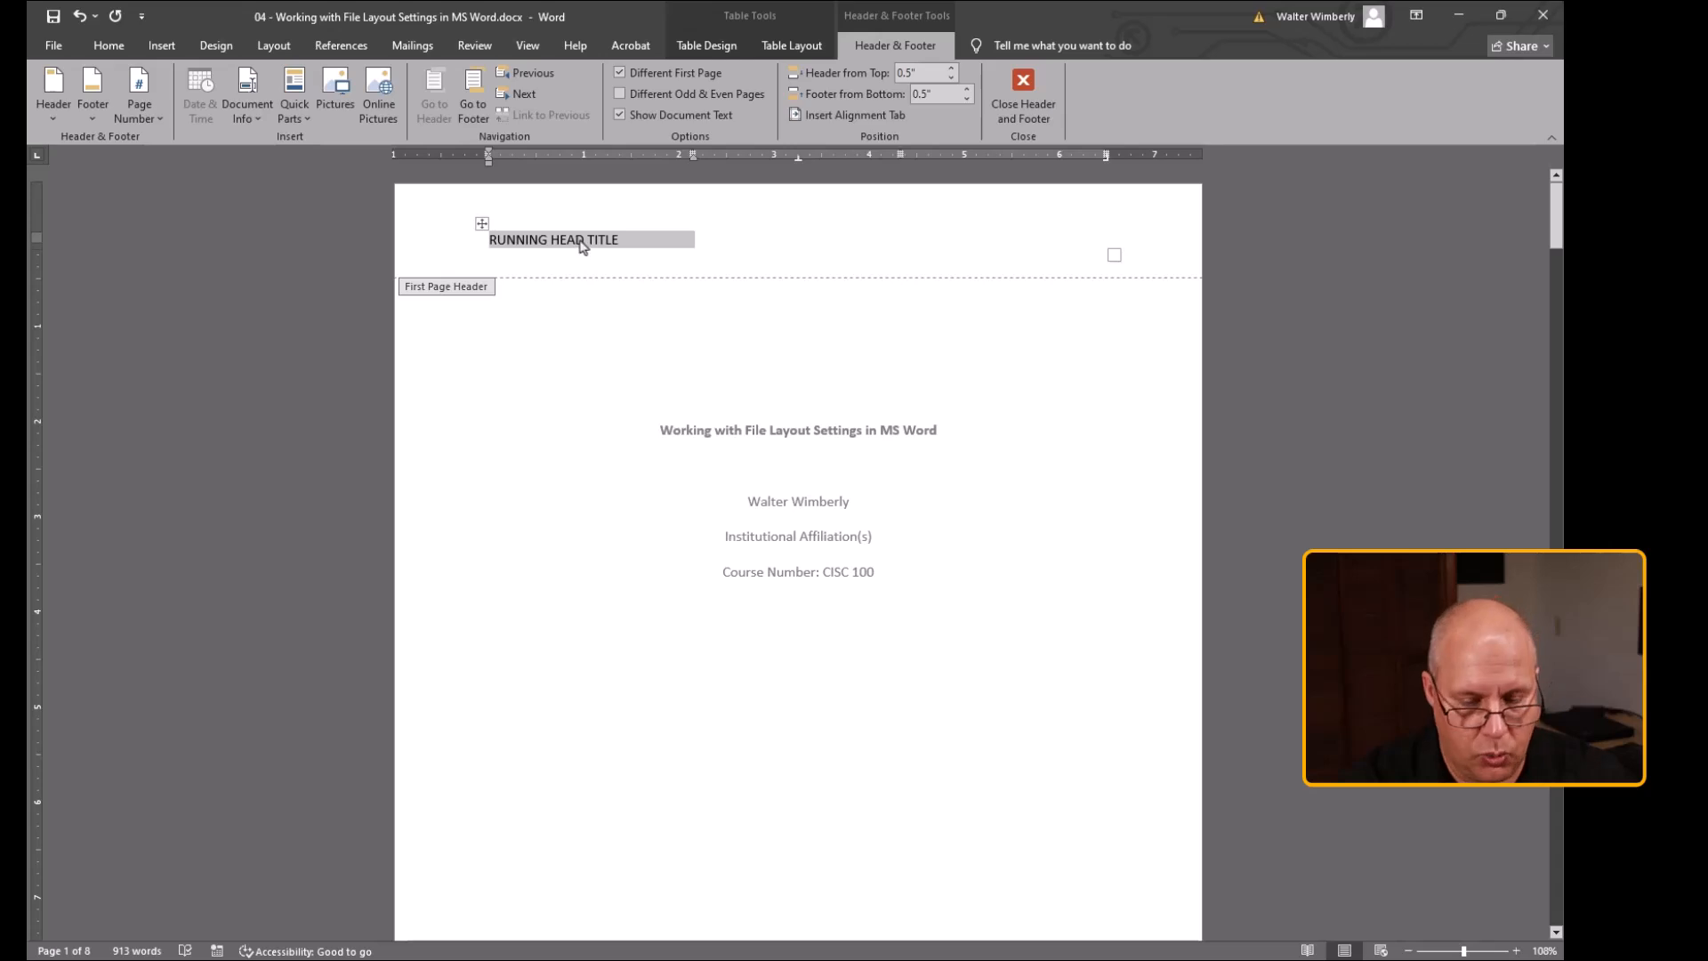
key("Delete")
scroll(689, 612, "down", 4)
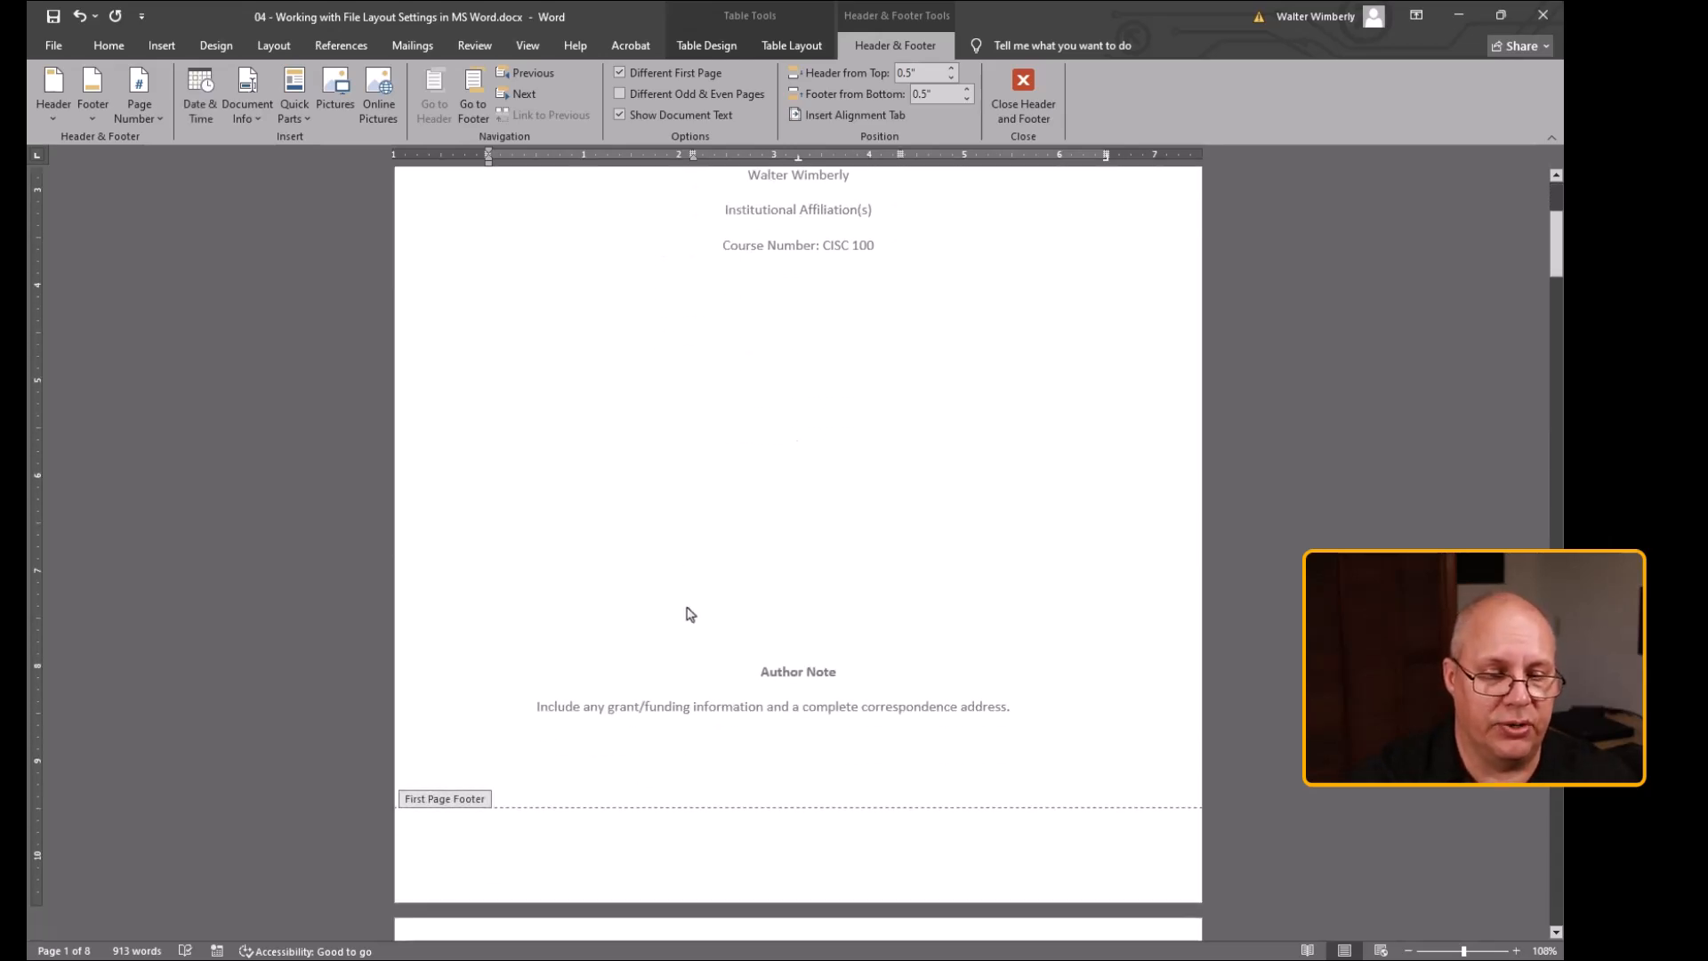
left_click(1023, 87)
scroll(955, 583, "up", 7)
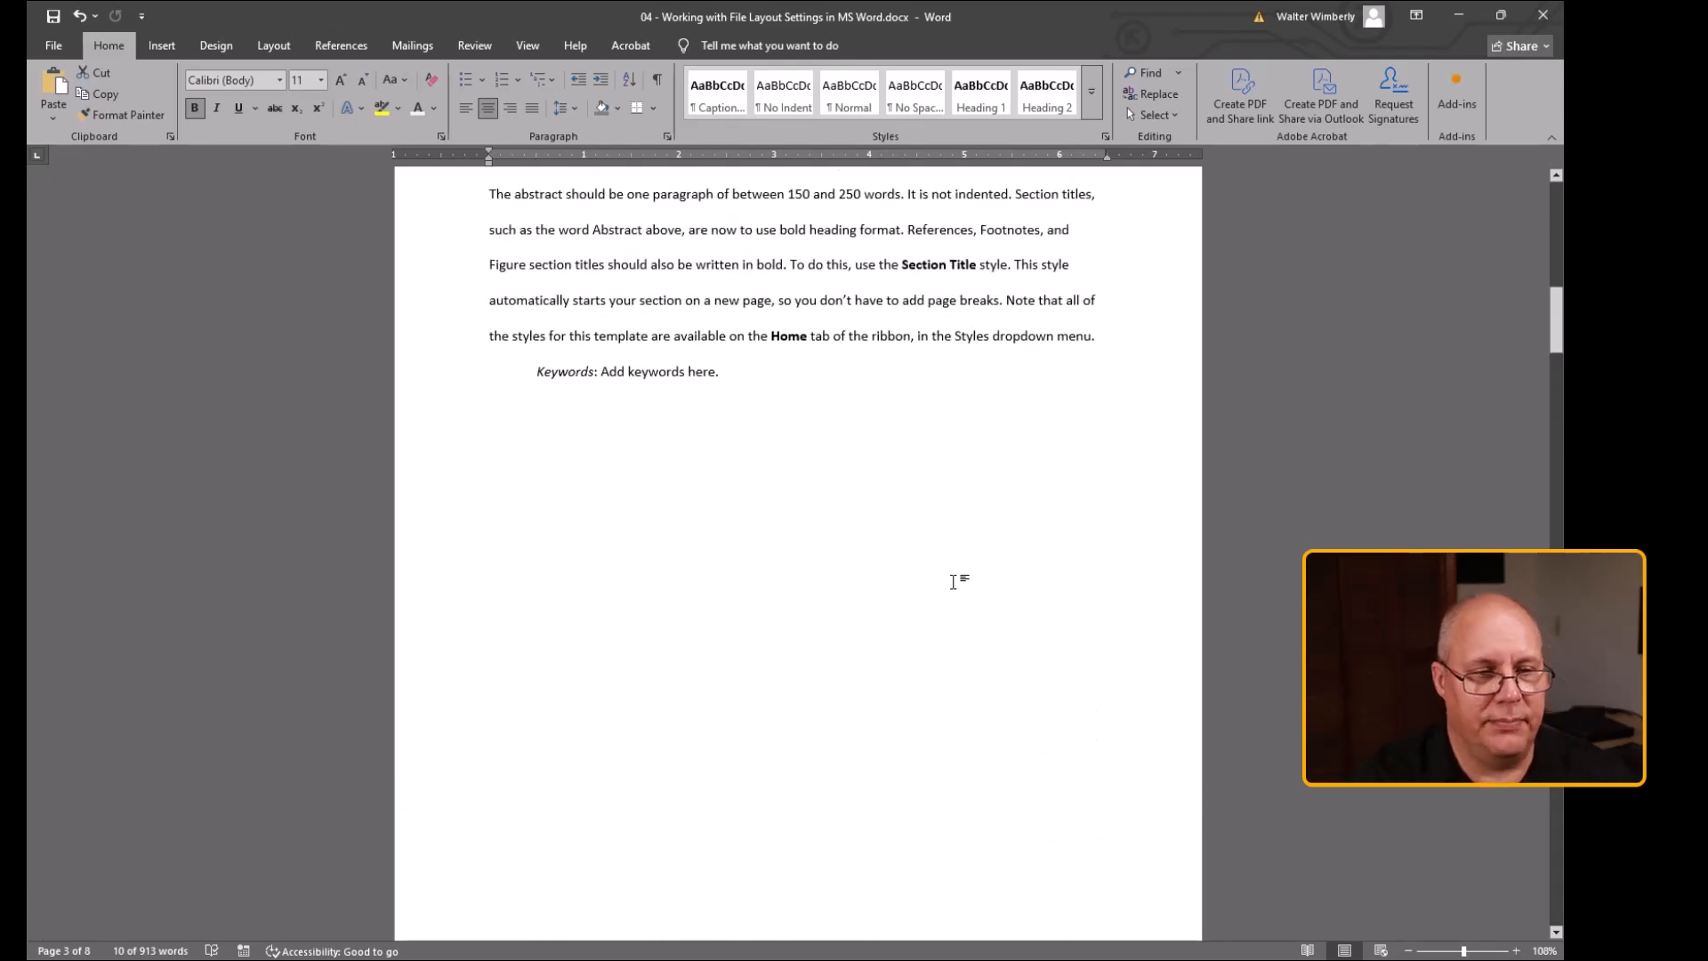
scroll(954, 582, "down", 2)
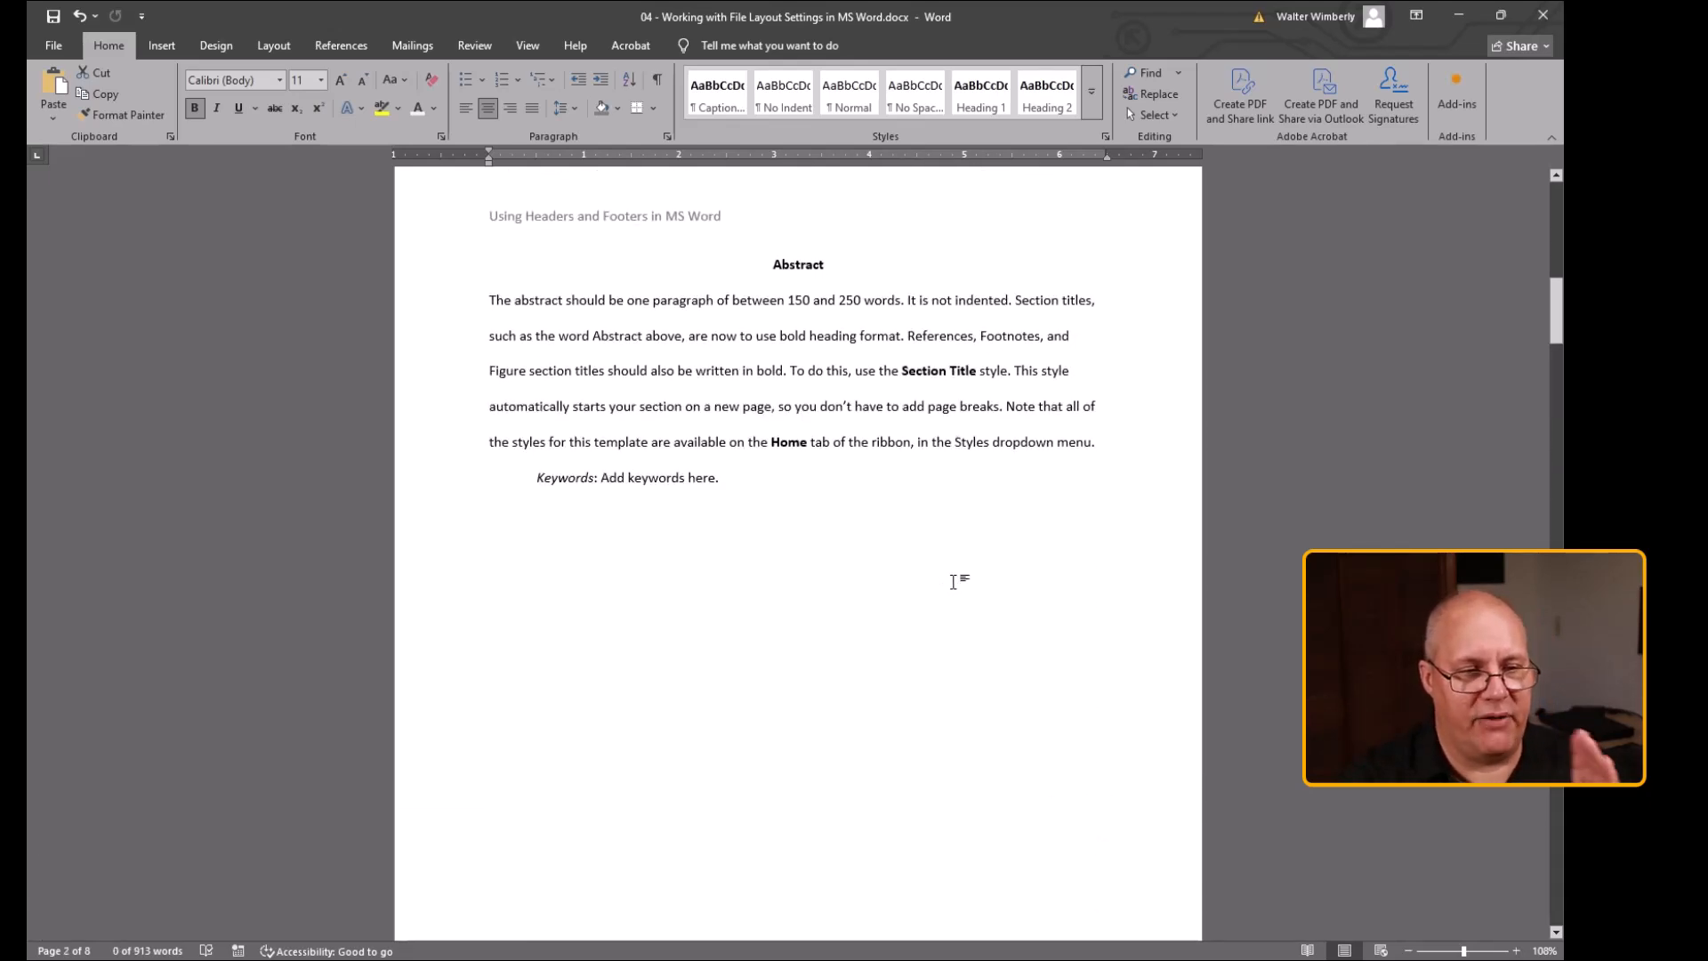